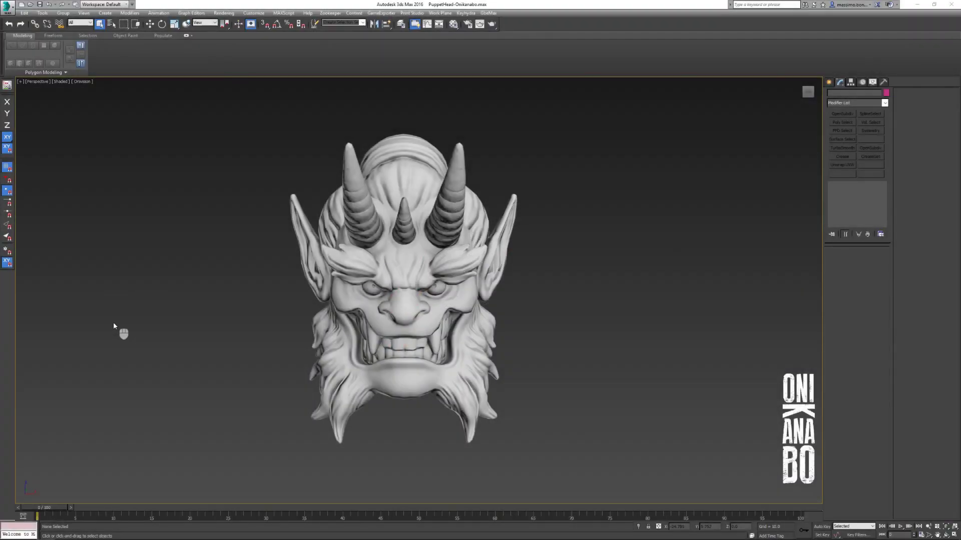
Step: Show the KeyHydra Editor from the KeyHydra menu and centre its window over the scene
{"action": "left_click", "coordinate": [466, 13]}
{"action": "left_click", "coordinate": [474, 23]}
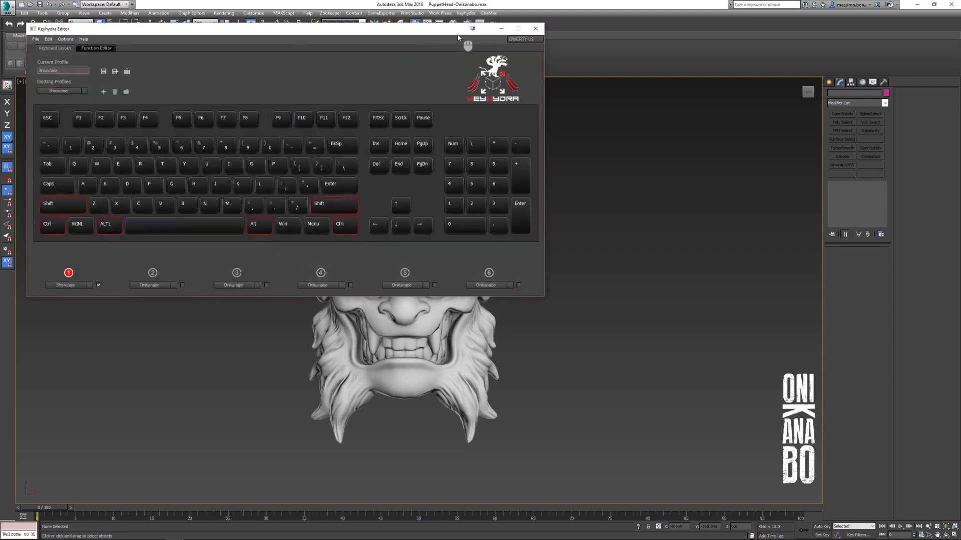
{"action": "left_click", "coordinate": [275, 32]}
{"action": "left_click_drag", "start_coordinate": [276, 32], "coordinate": [435, 104]}
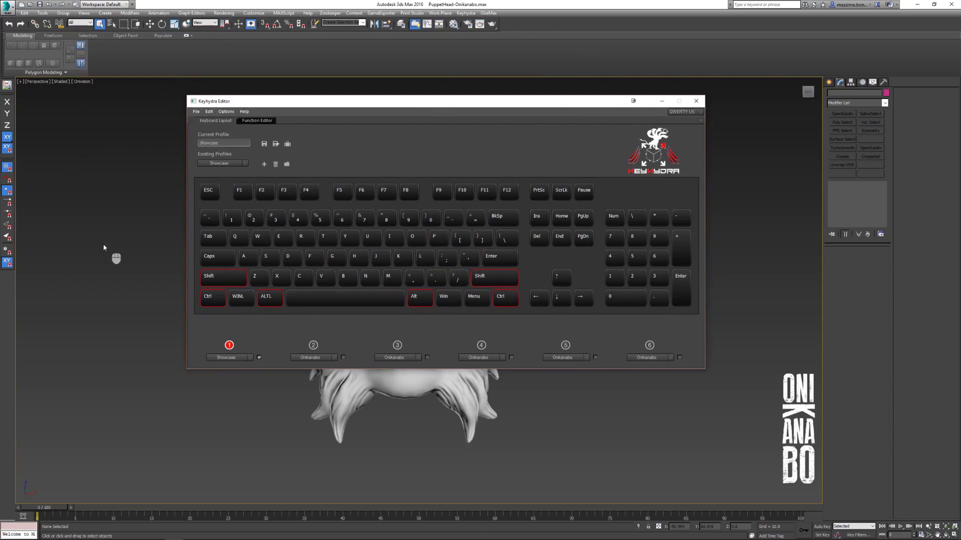
Step: Create a new function on the K key and move the New Function dialog up
{"action": "right_click", "coordinate": [402, 262]}
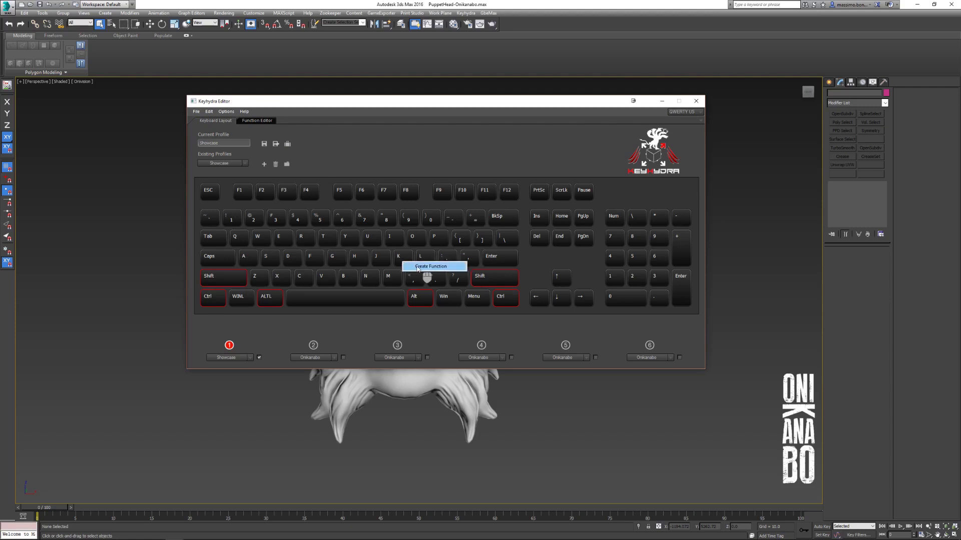
{"action": "left_click", "coordinate": [418, 267]}
{"action": "left_click_drag", "start_coordinate": [480, 209], "coordinate": [456, 128]}
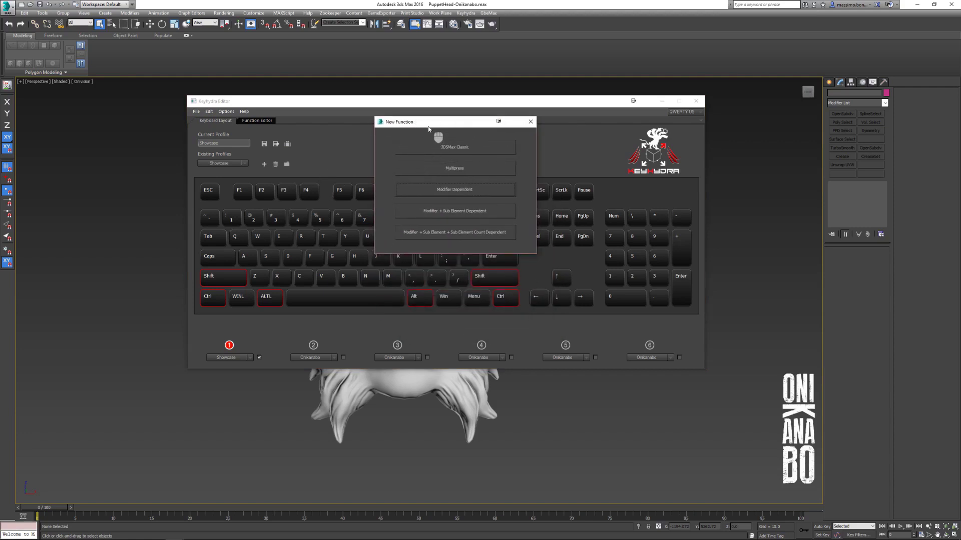
Step: Pick the 3DSMax Classic type and inspect its Global Press, Shift + Press and Ctrl + Press slots
{"action": "left_click", "coordinate": [470, 150]}
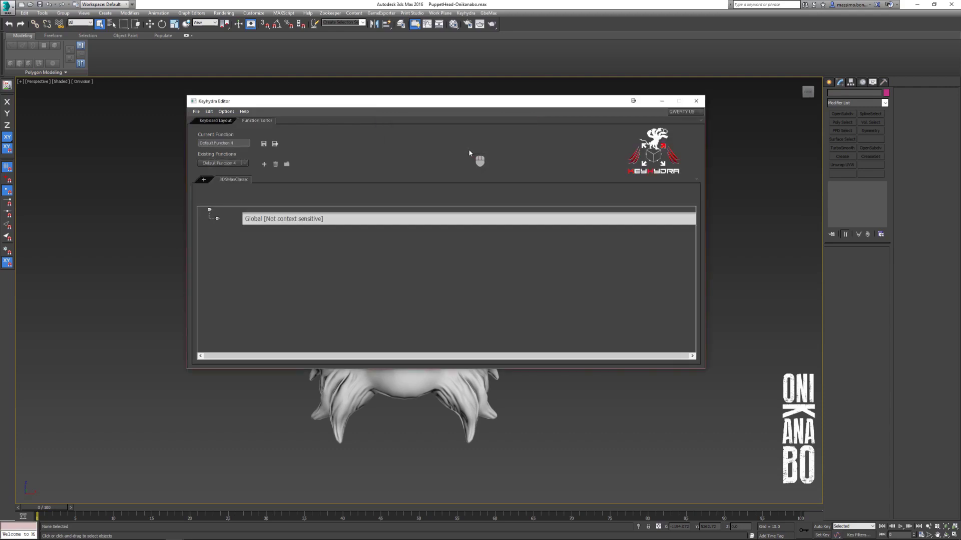
{"action": "left_click", "coordinate": [216, 219]}
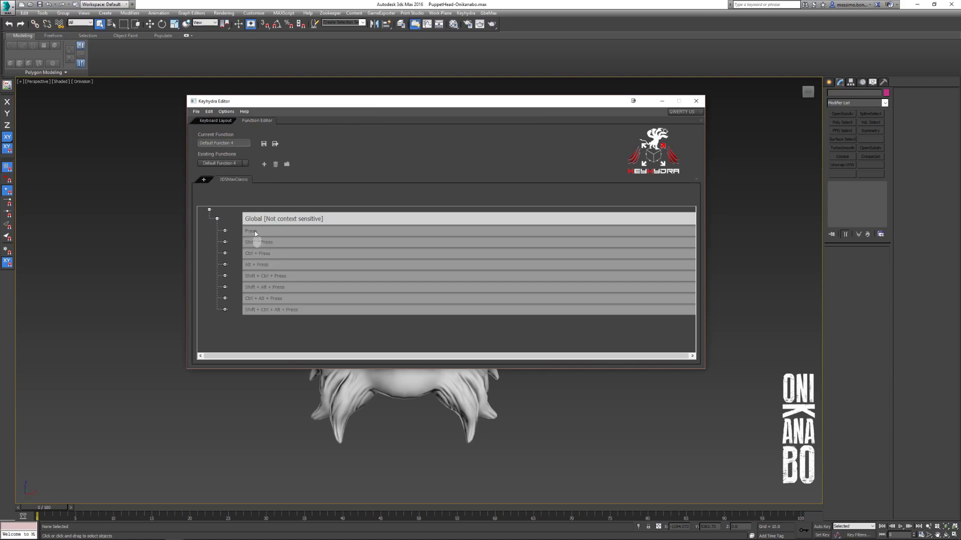
{"action": "left_click", "coordinate": [224, 230]}
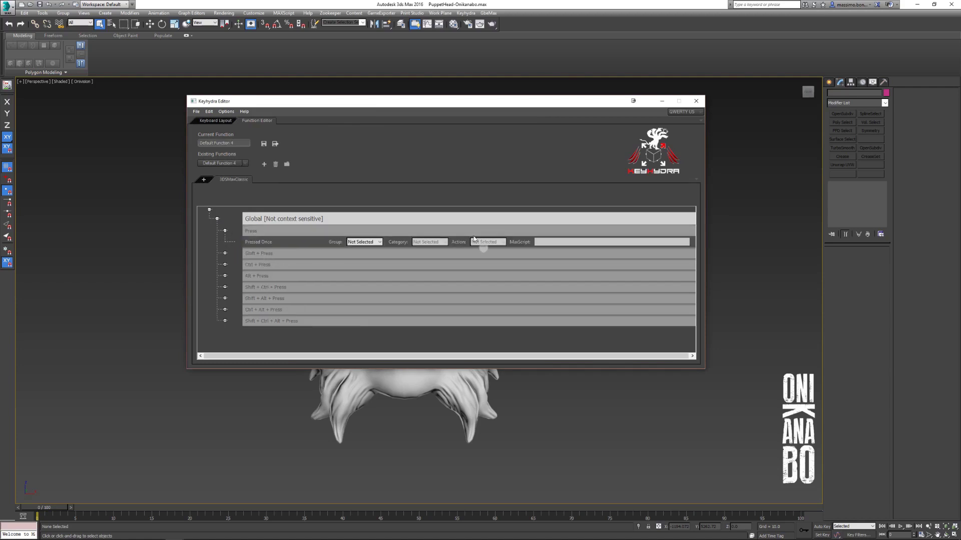
{"action": "left_click", "coordinate": [226, 254]}
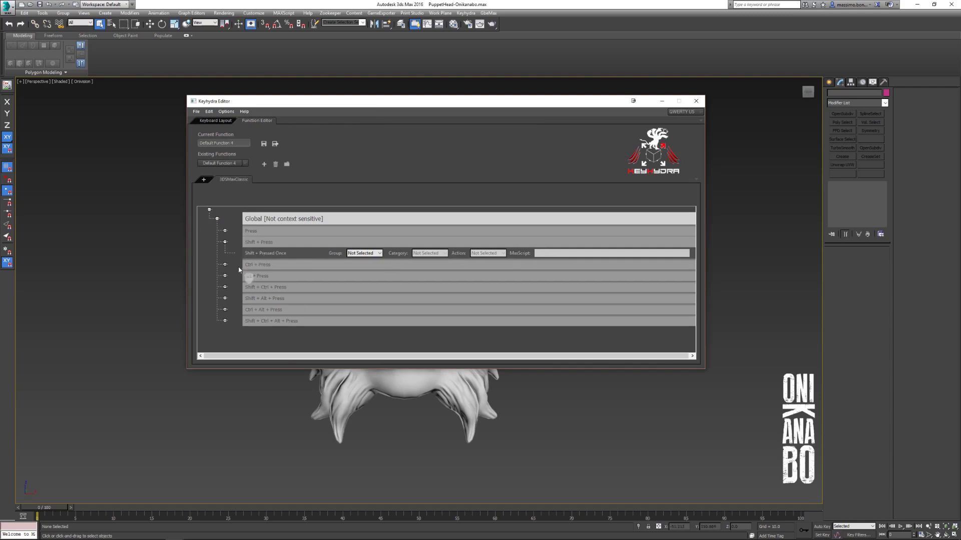
{"action": "left_click", "coordinate": [224, 264]}
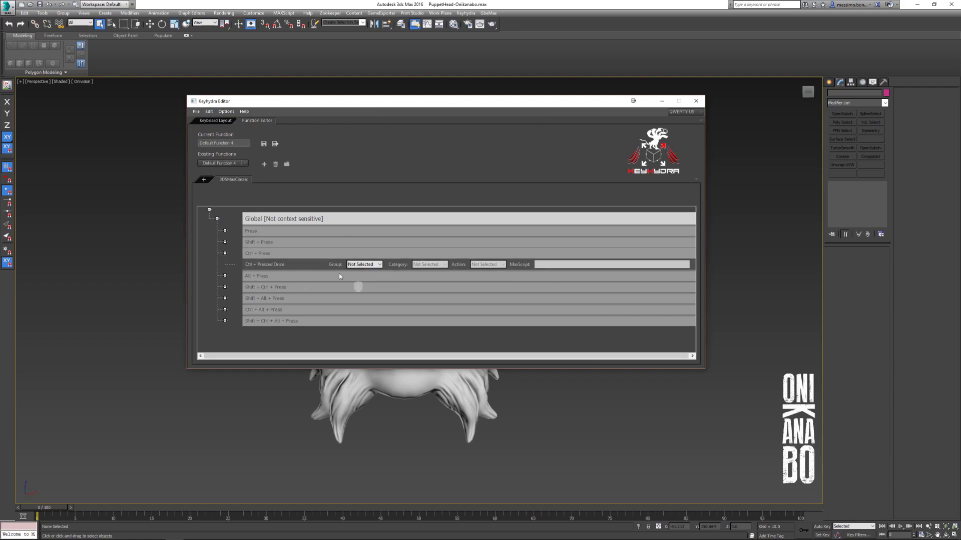
{"action": "left_click", "coordinate": [224, 253]}
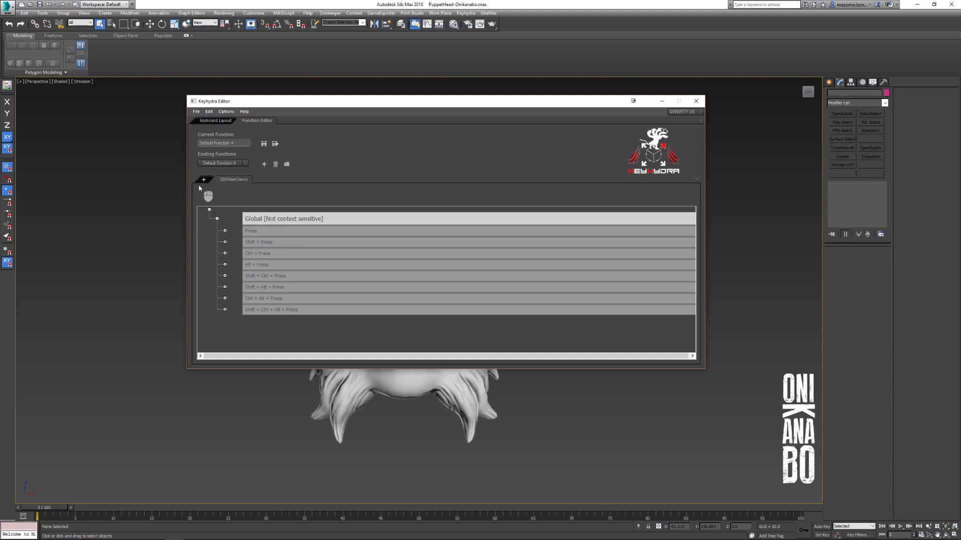
Step: Return to the keyboard layout and delete the K key's existing assignment
{"action": "left_click", "coordinate": [220, 121]}
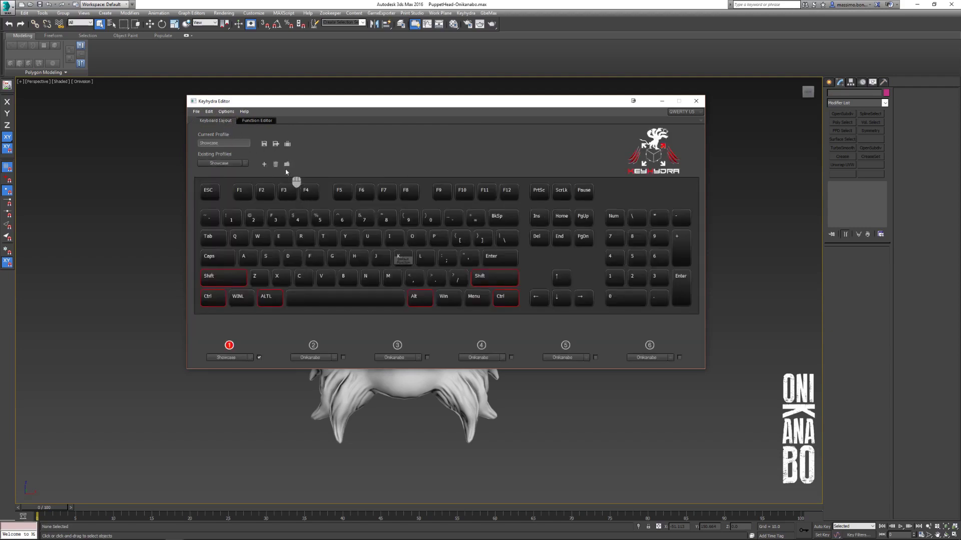
{"action": "right_click", "coordinate": [401, 257]}
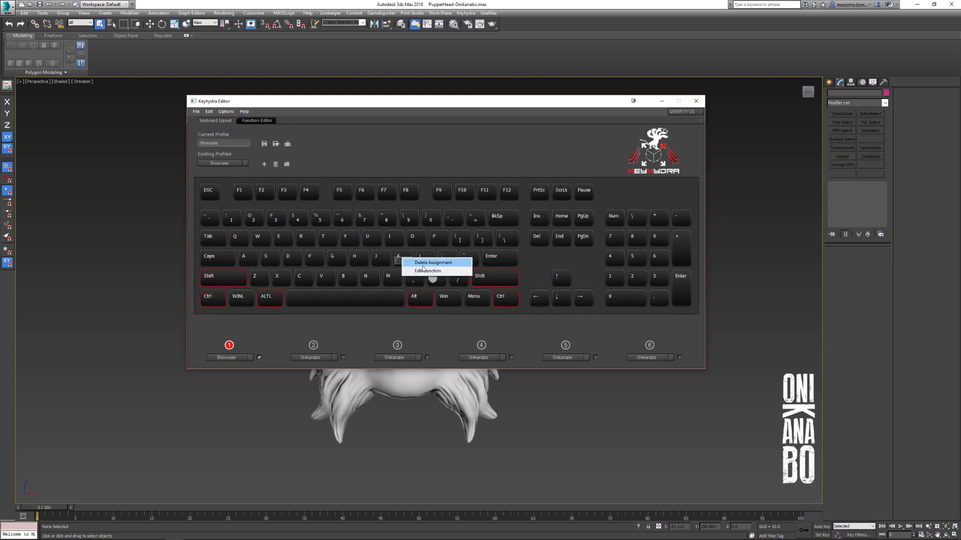
{"action": "left_click", "coordinate": [423, 265]}
Step: Create a new Multipress function for the unassigned K key
{"action": "left_click", "coordinate": [407, 262]}
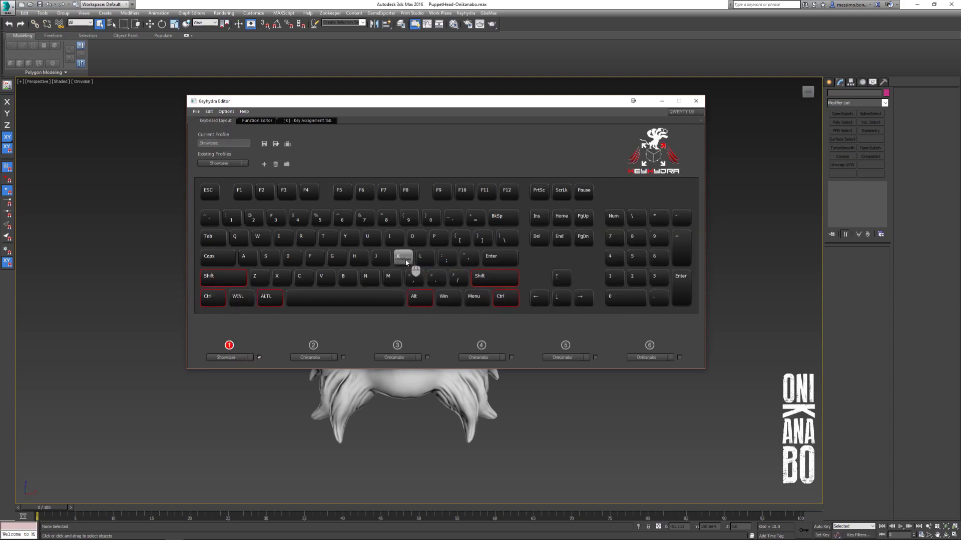
{"action": "right_click", "coordinate": [406, 263]}
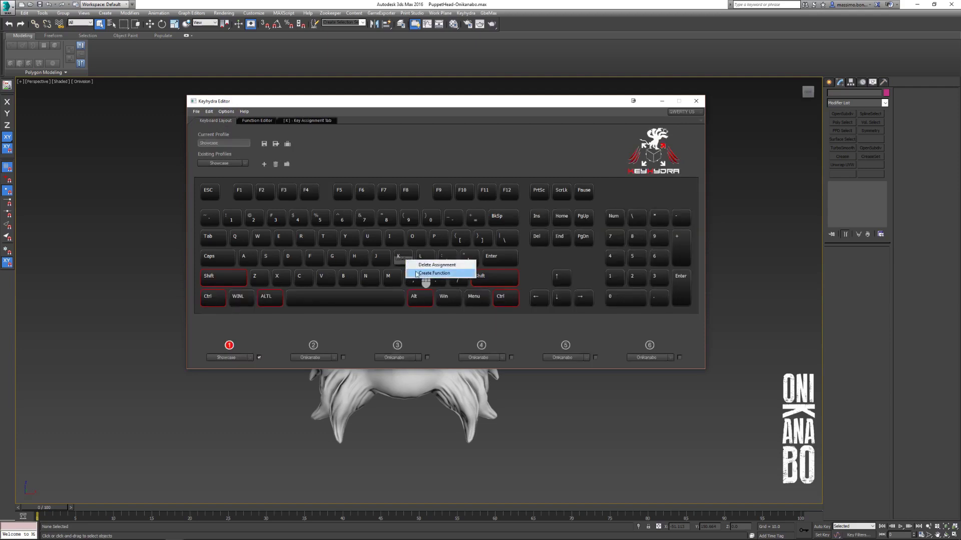
{"action": "left_click", "coordinate": [419, 274]}
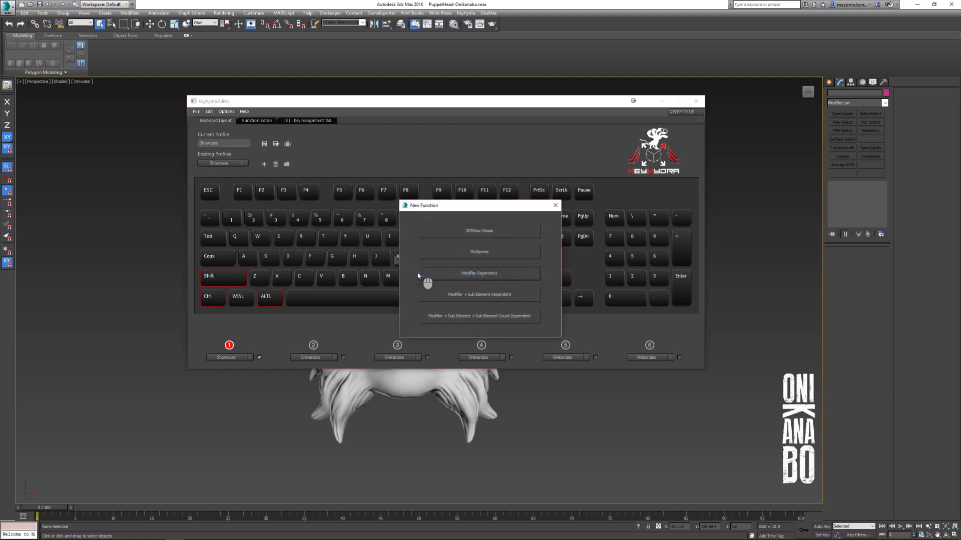
{"action": "left_click", "coordinate": [448, 253]}
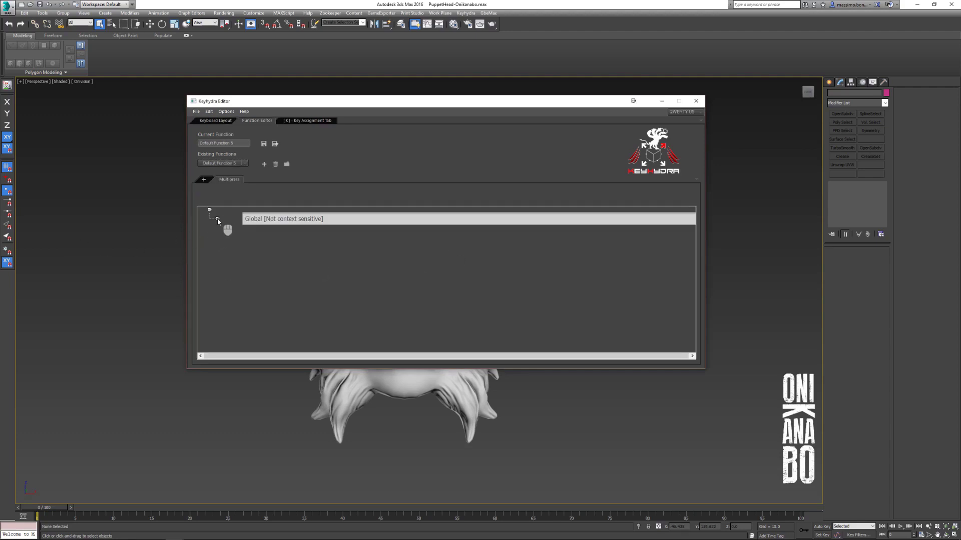
Step: Expand Global, check Shift + Press, then show the Pressed Once to Forth Press slots
{"action": "left_click", "coordinate": [216, 219]}
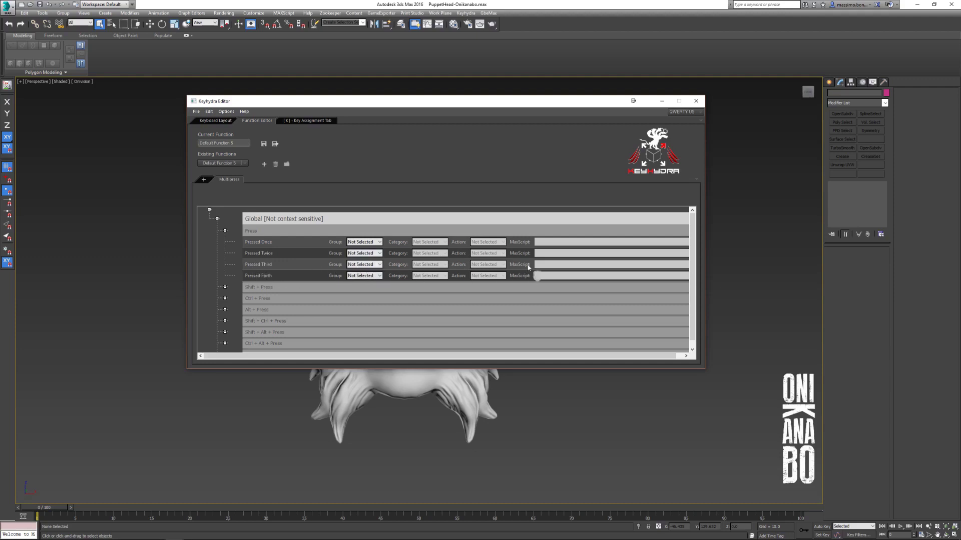
{"action": "left_click", "coordinate": [225, 287]}
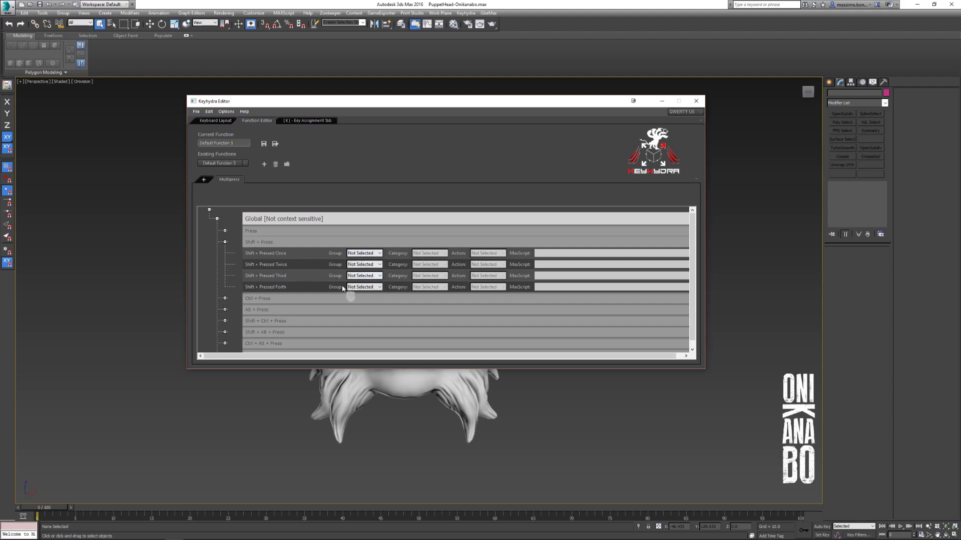
{"action": "left_click", "coordinate": [225, 242]}
{"action": "left_click", "coordinate": [225, 230]}
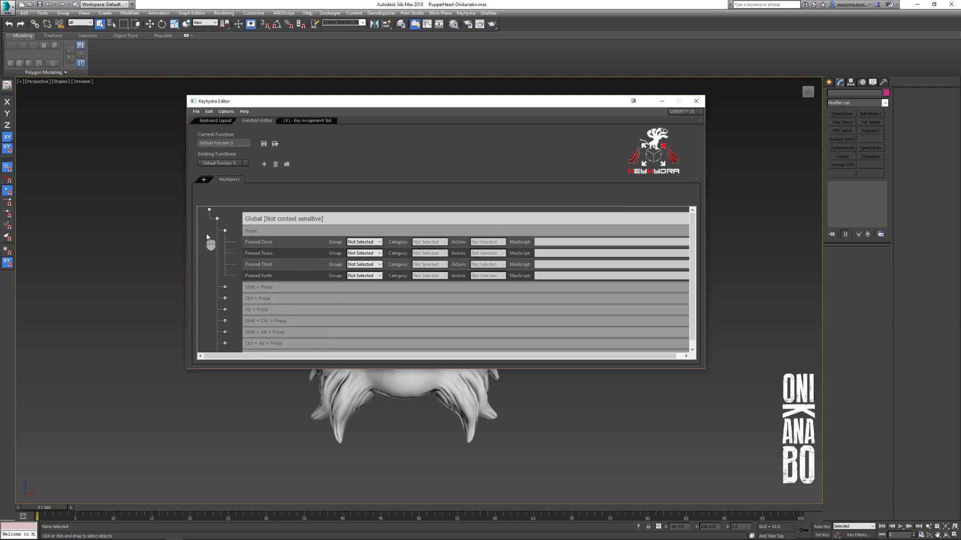
Step: Set Pressed Once to Editable Poly group, All Commands category, Cap action
{"action": "left_click", "coordinate": [378, 242]}
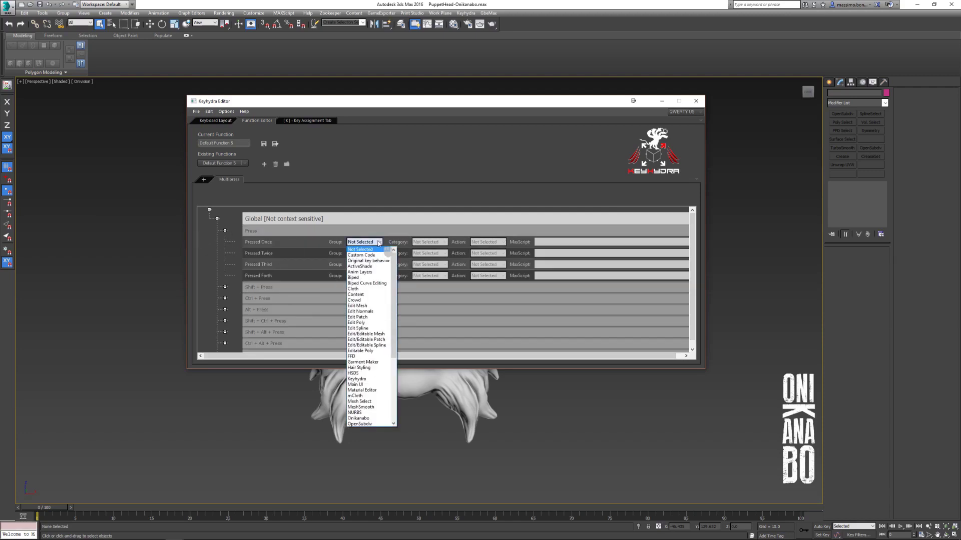
{"action": "left_click", "coordinate": [374, 352]}
{"action": "left_click", "coordinate": [444, 242]}
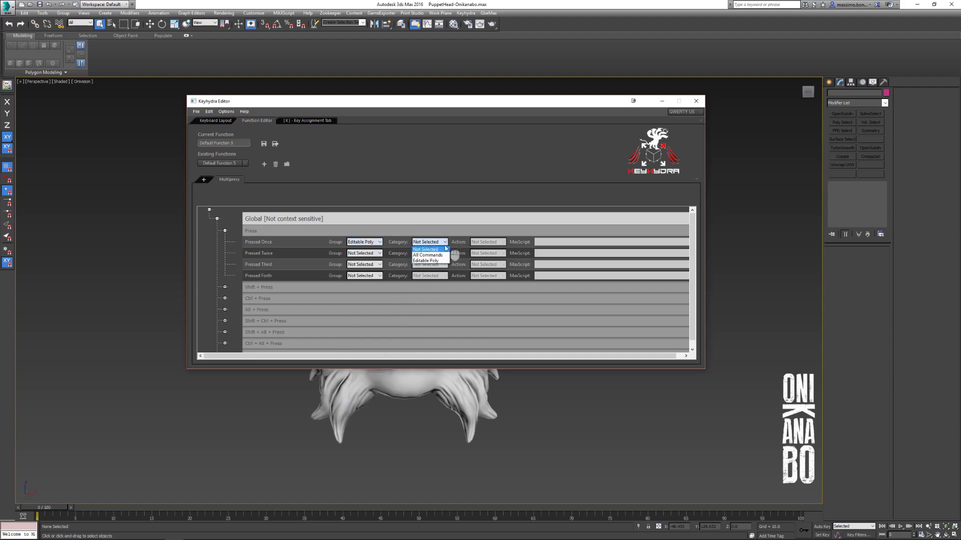
{"action": "left_click", "coordinate": [435, 255]}
{"action": "left_click", "coordinate": [501, 242]}
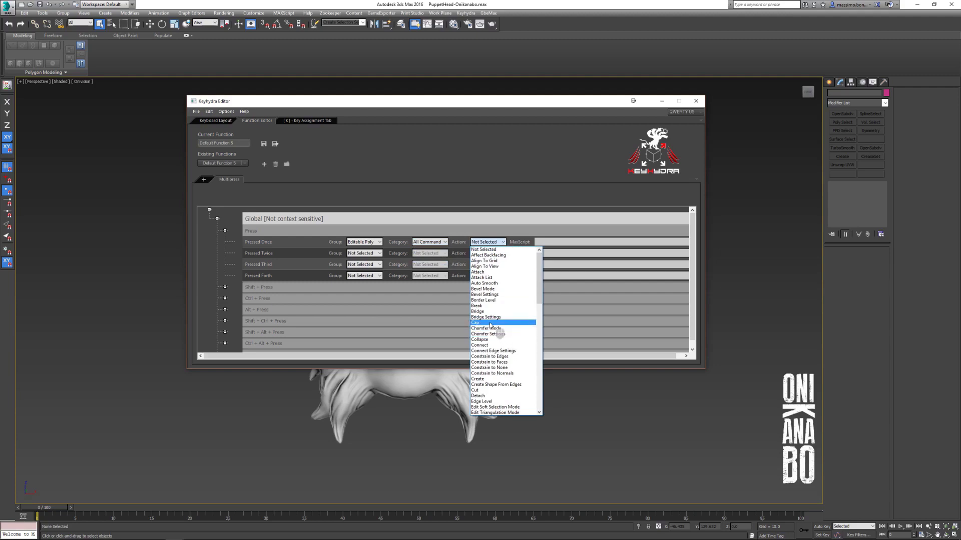
{"action": "left_click", "coordinate": [490, 323]}
Step: Copy the Cap row into Pressed Twice and change its action to Collapse
{"action": "right_click", "coordinate": [281, 247]}
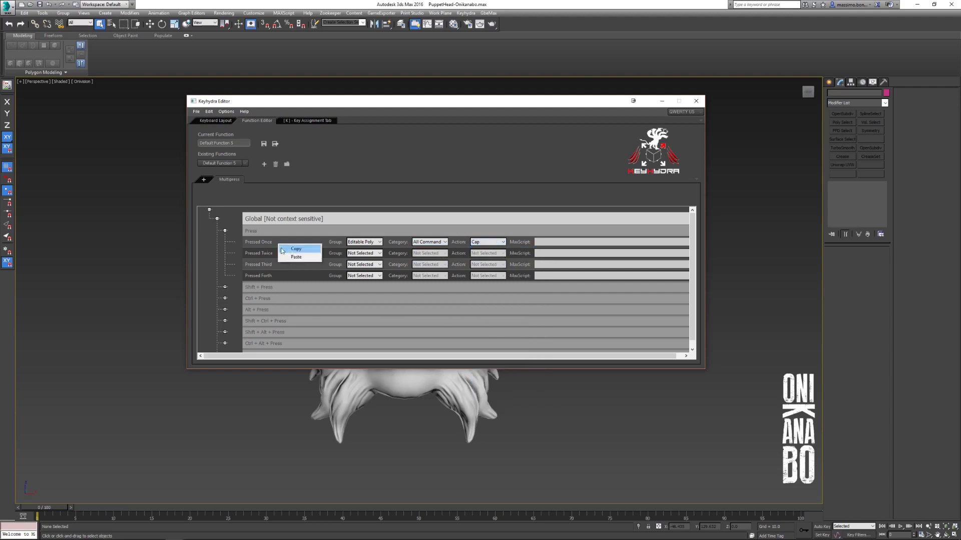
{"action": "left_click", "coordinate": [288, 248]}
{"action": "right_click", "coordinate": [268, 253]}
{"action": "left_click", "coordinate": [284, 266]}
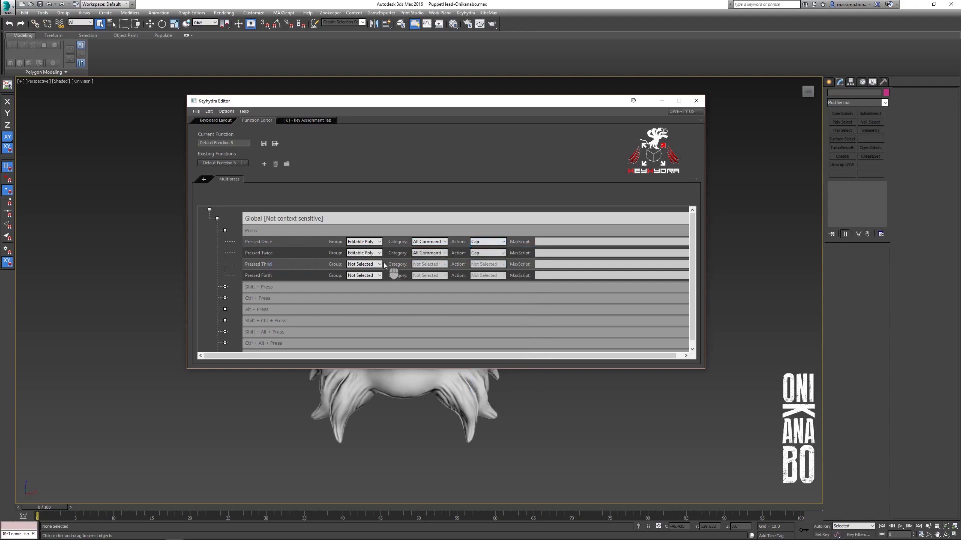
{"action": "left_click", "coordinate": [503, 254]}
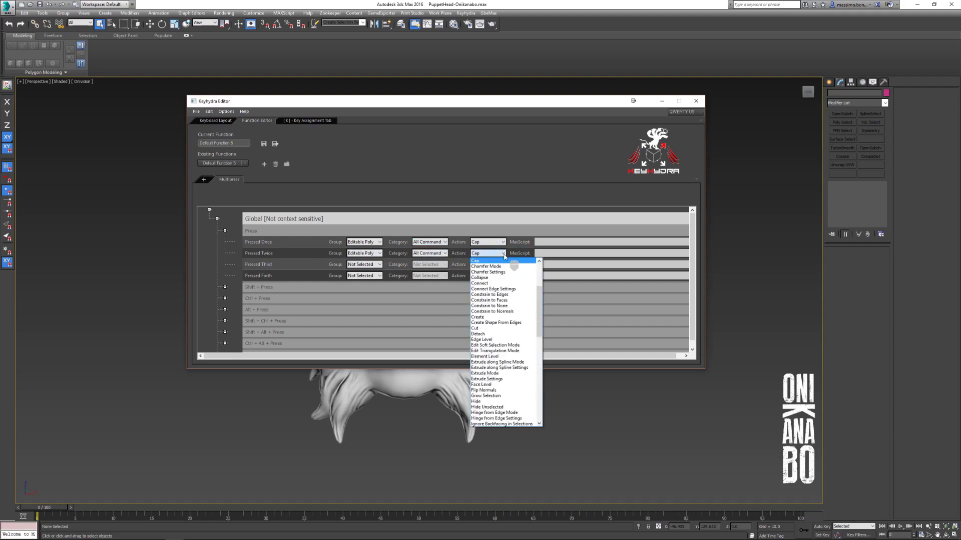
{"action": "left_click", "coordinate": [481, 277]}
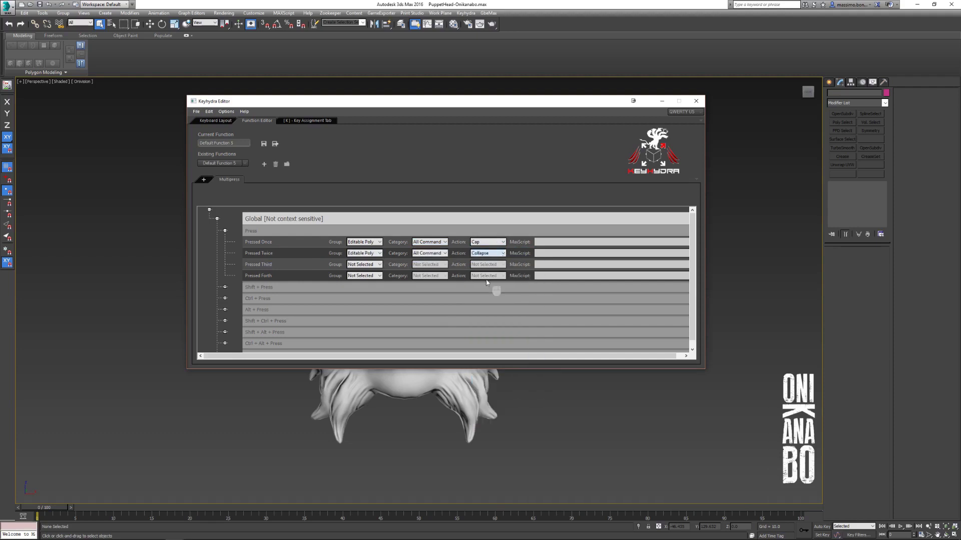
Step: Paste the Cap row into Pressed Third and change its action to Extrude Settings
{"action": "right_click", "coordinate": [266, 266]}
{"action": "left_click", "coordinate": [284, 278]}
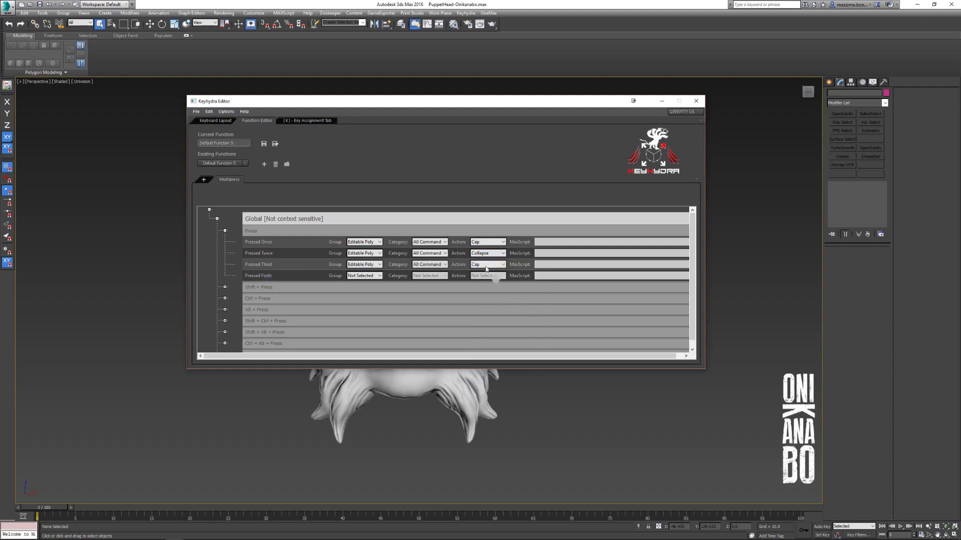
{"action": "left_click", "coordinate": [502, 265]}
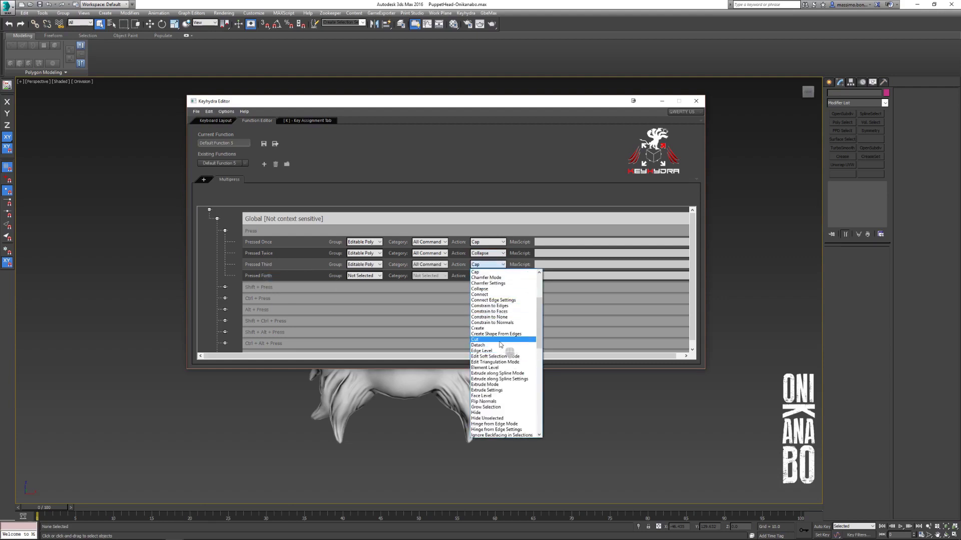
{"action": "scroll", "coordinate": [499, 336], "scroll_direction": "down", "scroll_amount": 5}
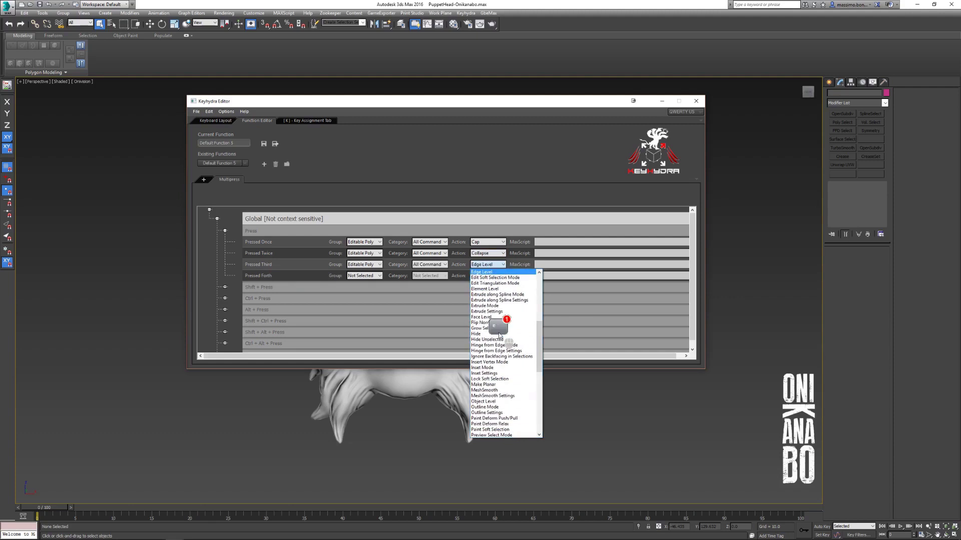
{"action": "scroll", "coordinate": [489, 295], "scroll_direction": "down", "scroll_amount": 2}
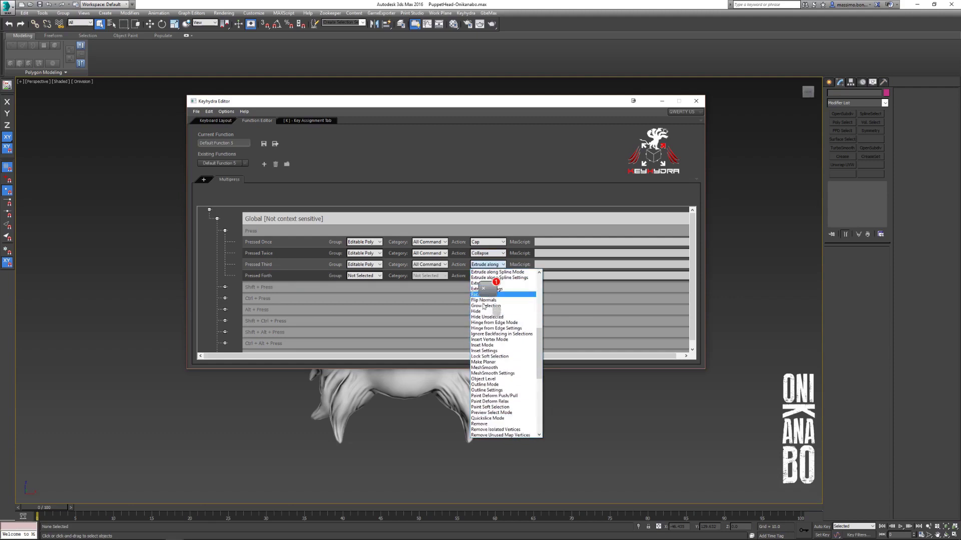
{"action": "left_click", "coordinate": [481, 289]}
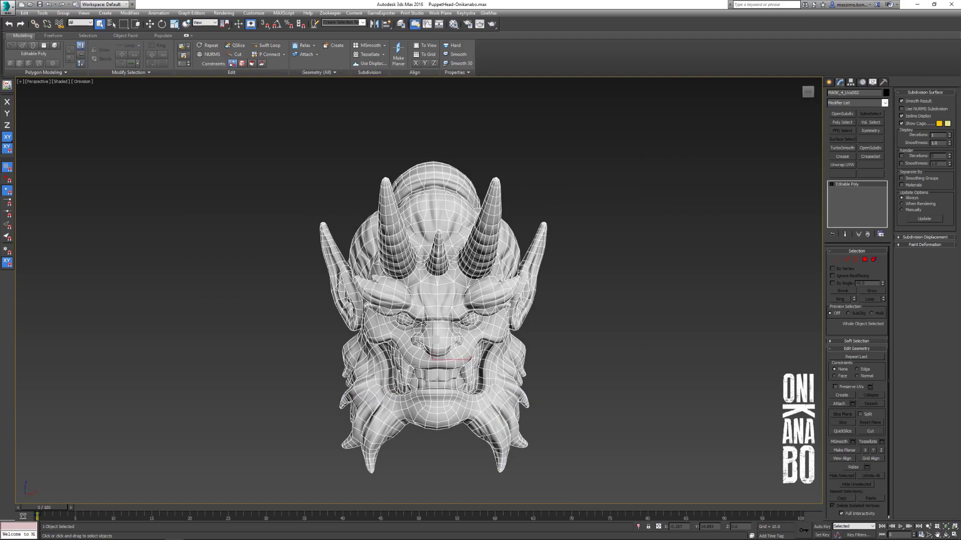
Step: Delete a polygon between the eyes in Polygon mode, leaving a hole
{"action": "scroll", "coordinate": [425, 324], "scroll_direction": "up", "scroll_amount": 10}
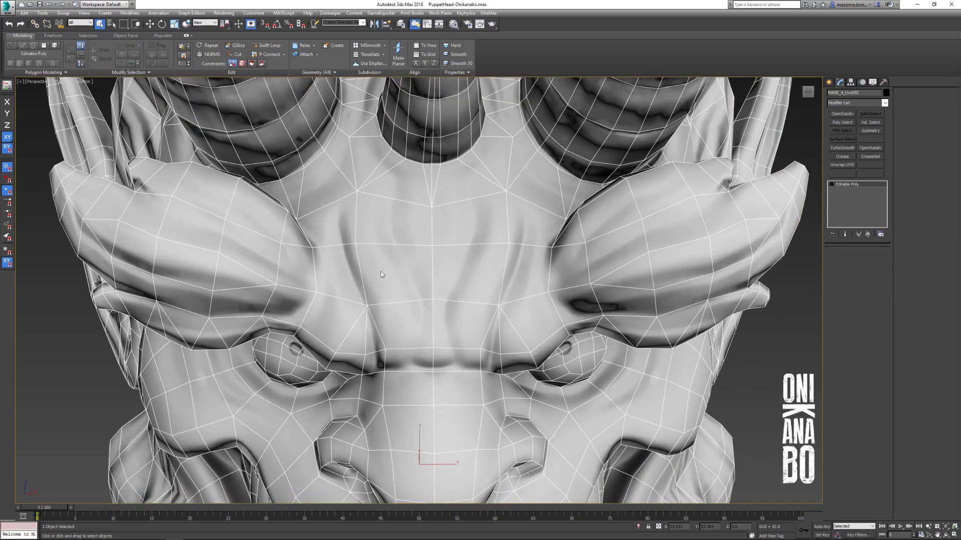
{"action": "key", "text": "4"}
{"action": "middle_click_drag", "start_coordinate": [381, 274], "coordinate": [355, 276], "text": "alt"}
{"action": "key", "text": "Delete"}
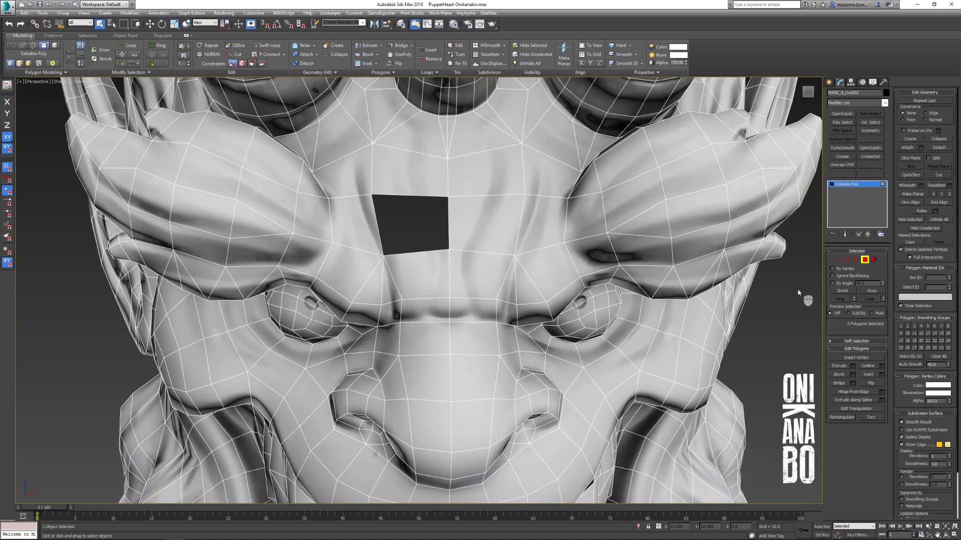
Step: Select the hole's border, cap it with one K press, then undo
{"action": "left_click", "coordinate": [855, 260]}
{"action": "left_click", "coordinate": [415, 252]}
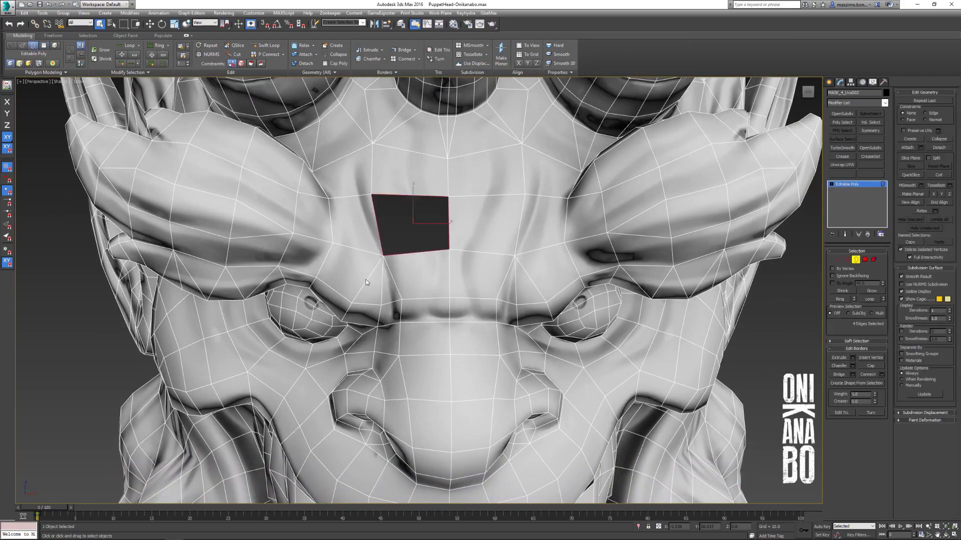
{"action": "mouse_move", "coordinate": [366, 282]}
{"action": "middle_mouse_down", "text": "alt"}
{"action": "mouse_move", "coordinate": [383, 281]}
{"action": "mouse_move", "coordinate": [373, 285]}
{"action": "middle_mouse_up", "text": "alt"}
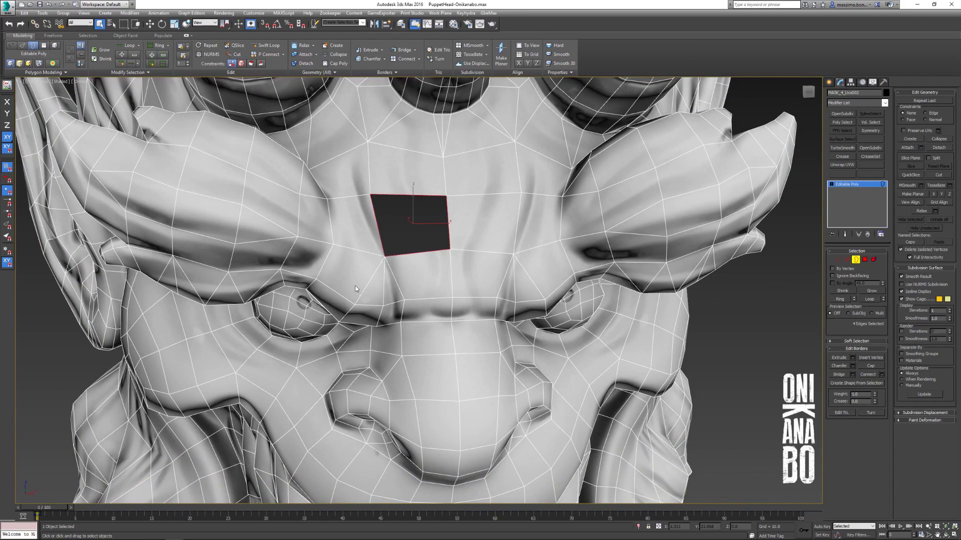
{"action": "key", "text": "k"}
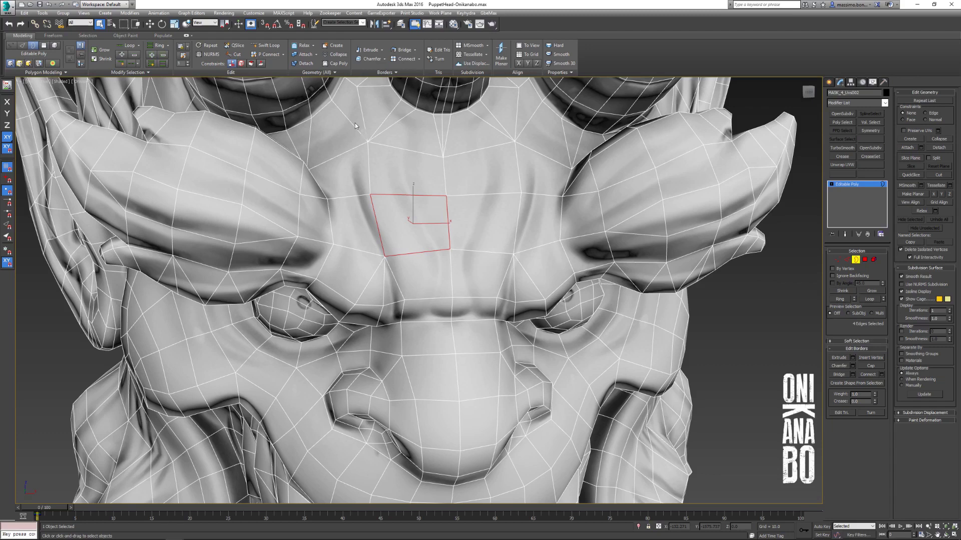
{"action": "key", "text": "z"}
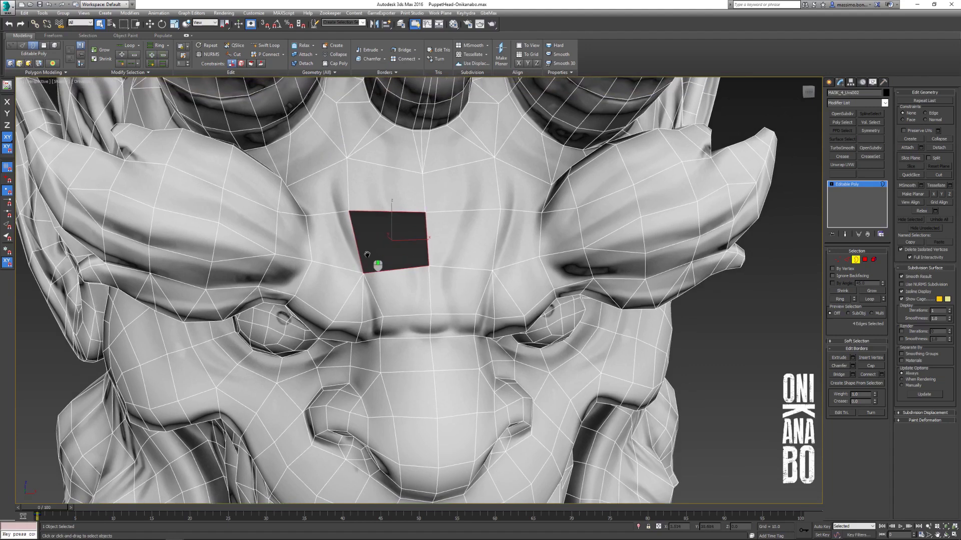
Step: Test Collapse with K, undo it, then cap the hole again with Alt+P
{"action": "middle_click_drag", "start_coordinate": [379, 243], "coordinate": [381, 242]}
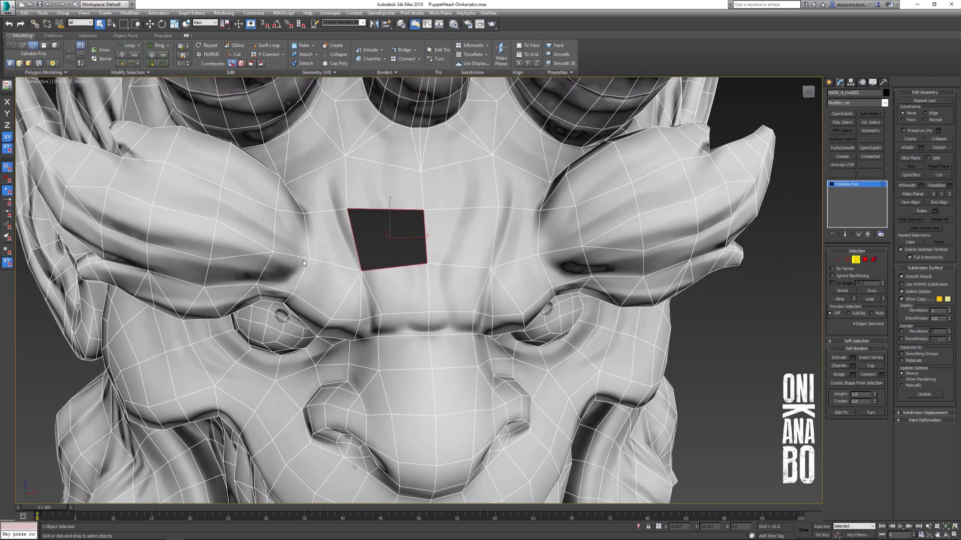
{"action": "middle_click_drag", "start_coordinate": [305, 257], "coordinate": [317, 249]}
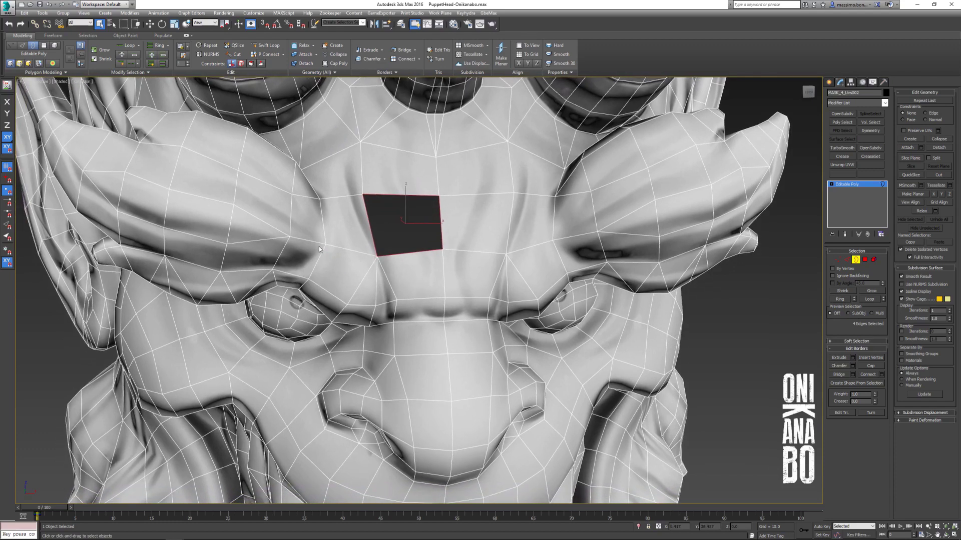
{"action": "key", "text": "k"}
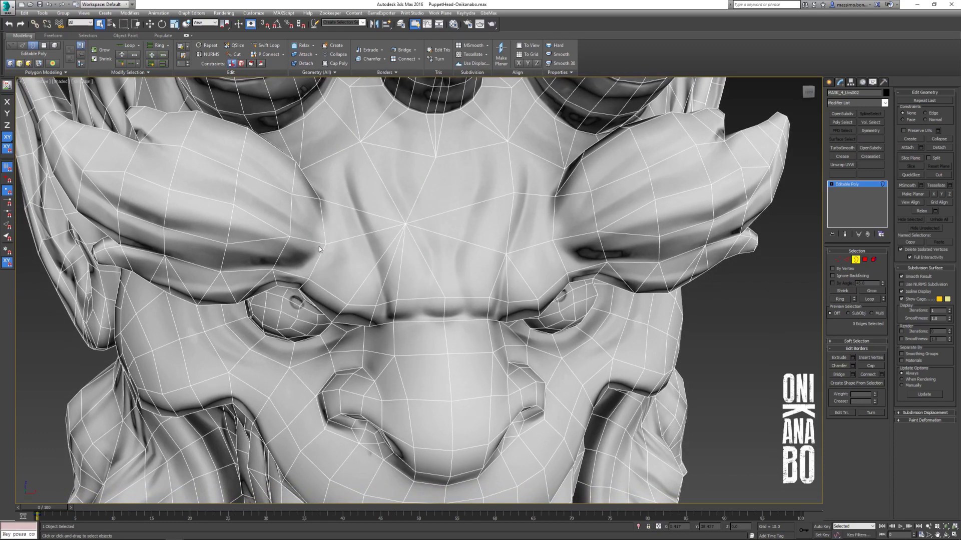
{"action": "key", "text": "ctrl+z"}
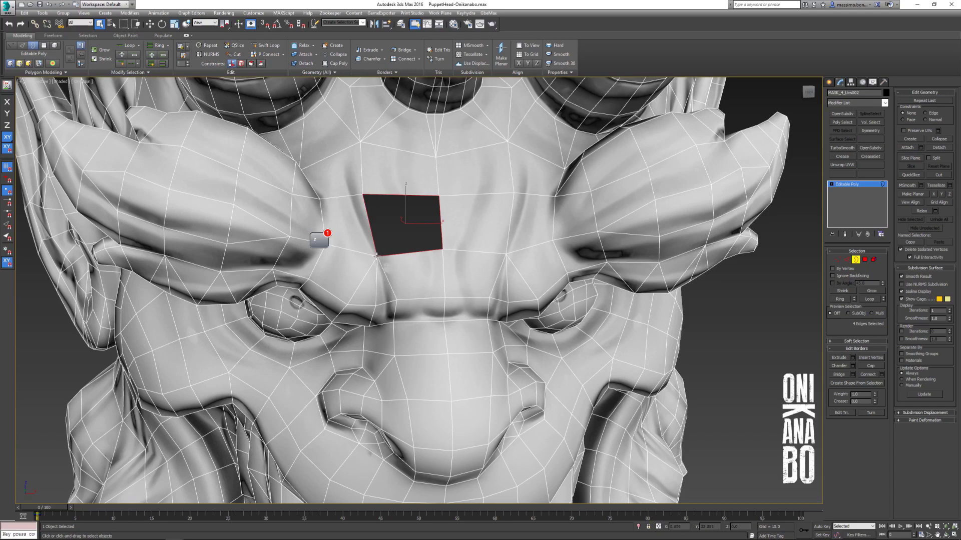
{"action": "middle_click_drag", "start_coordinate": [364, 257], "coordinate": [391, 241]}
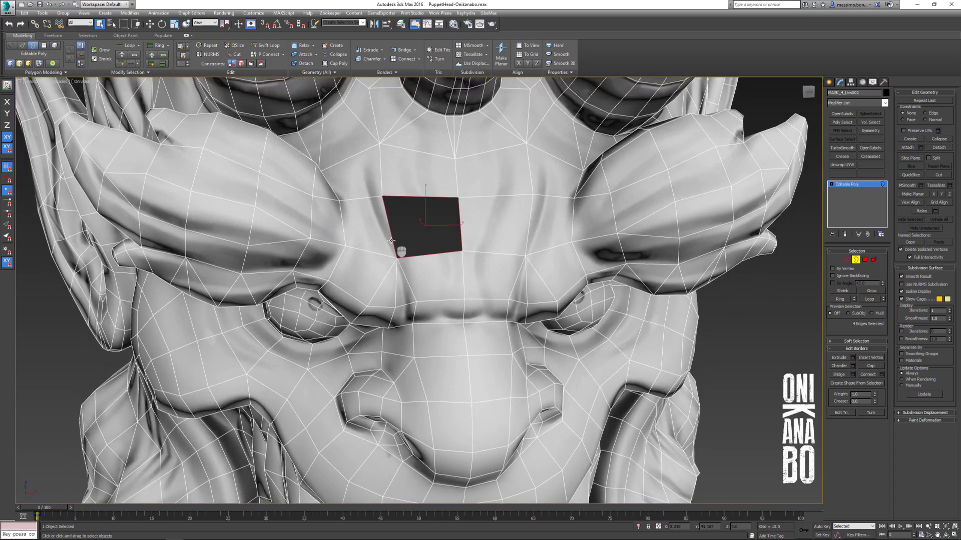
{"action": "key", "text": "alt+p"}
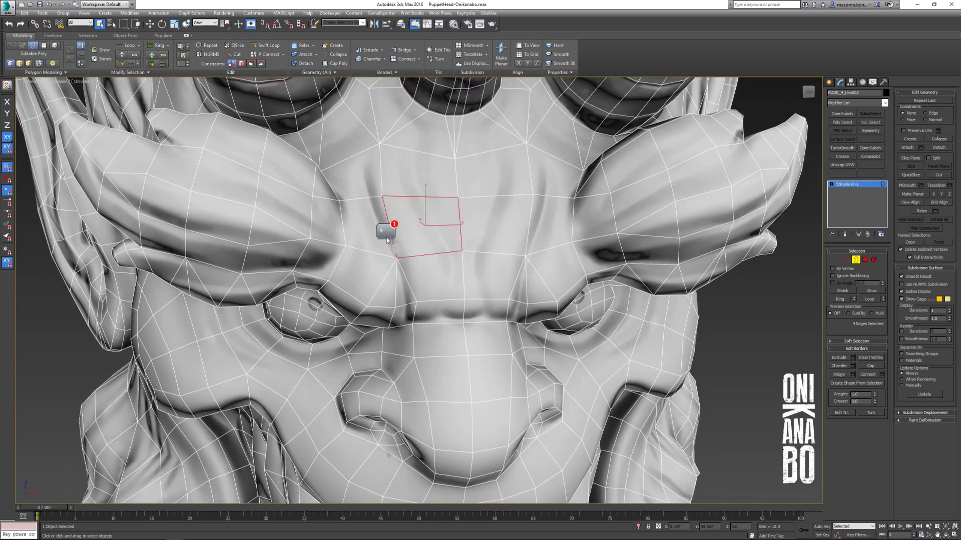
Step: Select the new forehead cap polygon and extrude it with Shift+E
{"action": "left_click", "coordinate": [864, 260]}
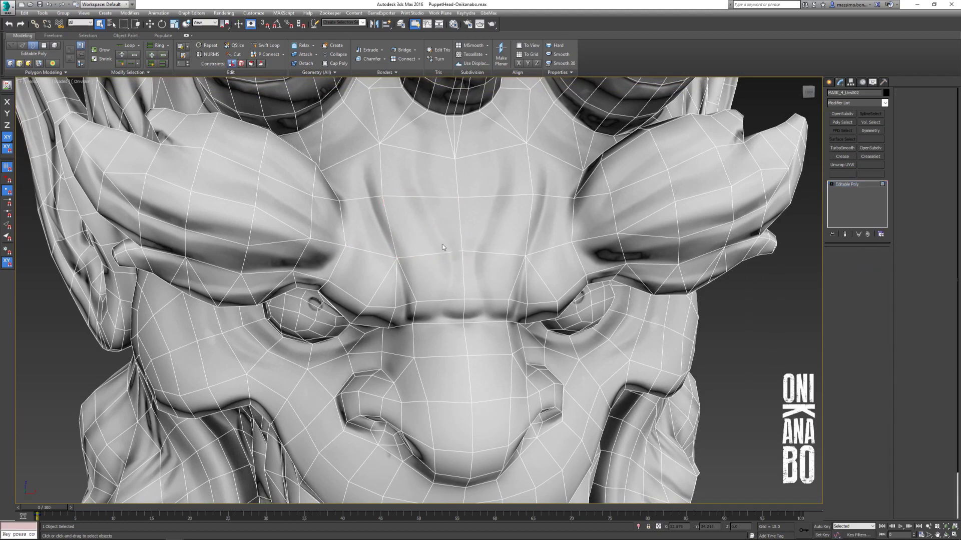
{"action": "left_click", "coordinate": [428, 215]}
{"action": "middle_click_drag", "start_coordinate": [429, 216], "coordinate": [338, 273], "text": "alt"}
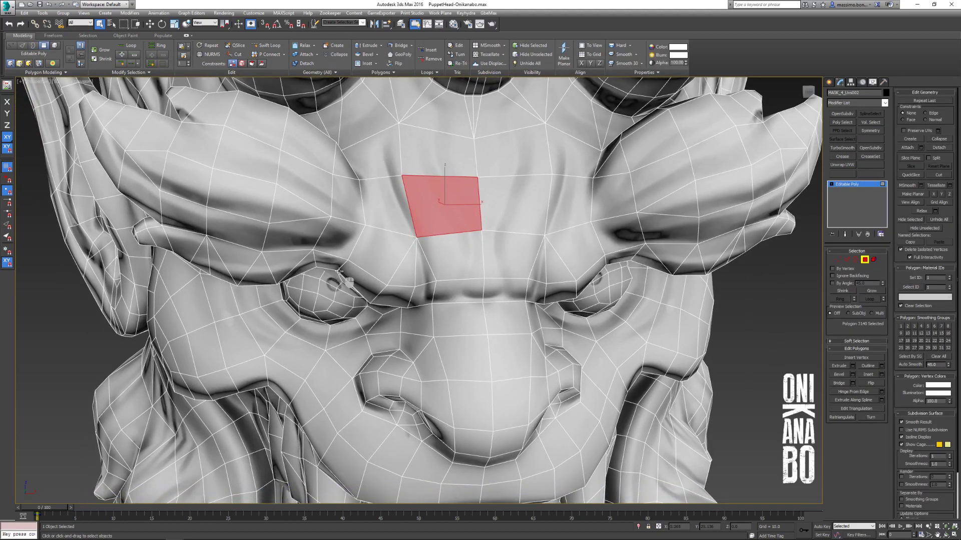
{"action": "key", "text": "shift+e"}
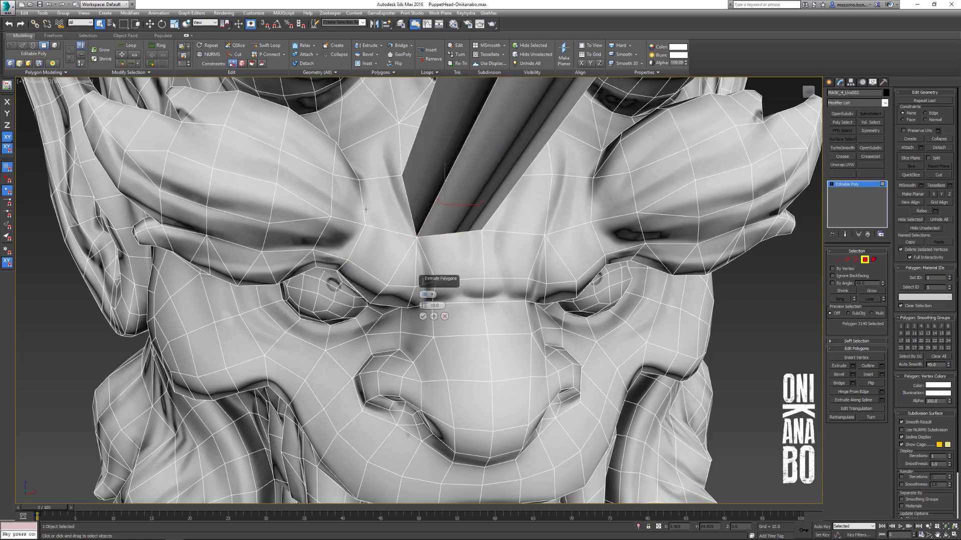
Step: Cancel the extrusion and return from Polygon level to the whole object
{"action": "scroll", "coordinate": [364, 219], "scroll_direction": "down", "scroll_amount": 5}
{"action": "middle_click_drag", "start_coordinate": [368, 235], "coordinate": [370, 224]}
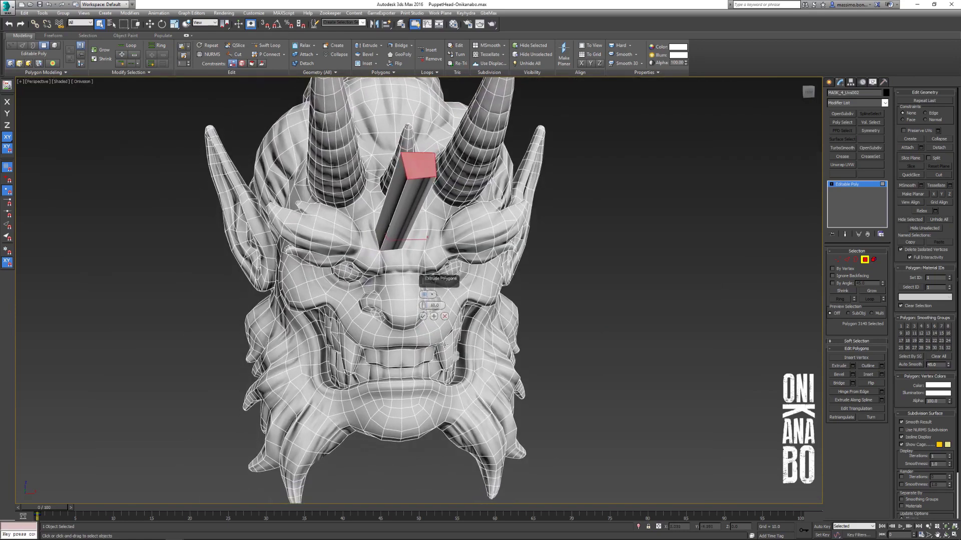
{"action": "left_click", "coordinate": [444, 317]}
{"action": "middle_click_drag", "start_coordinate": [215, 300], "coordinate": [256, 370], "text": "alt"}
{"action": "key", "text": "4"}
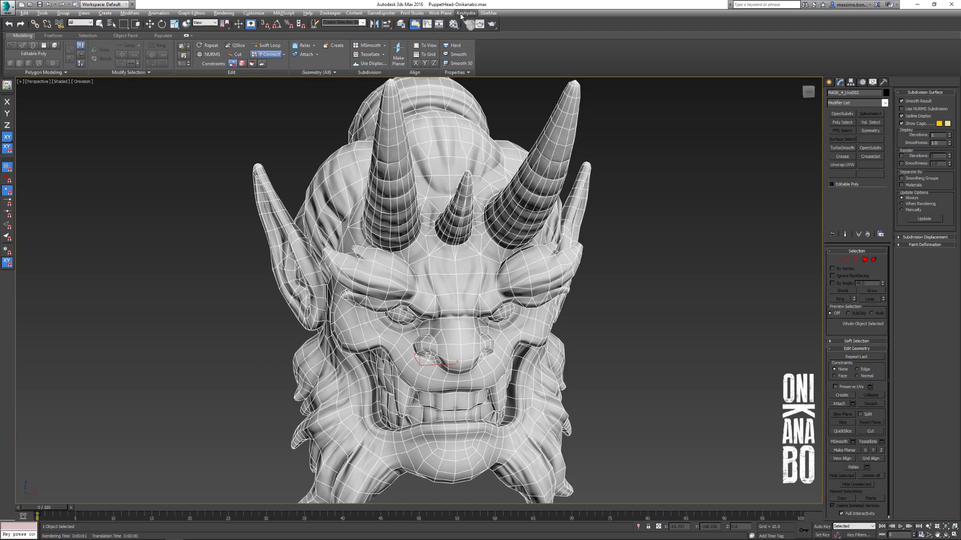
{"action": "left_click_drag", "start_coordinate": [453, 24], "coordinate": [472, 25]}
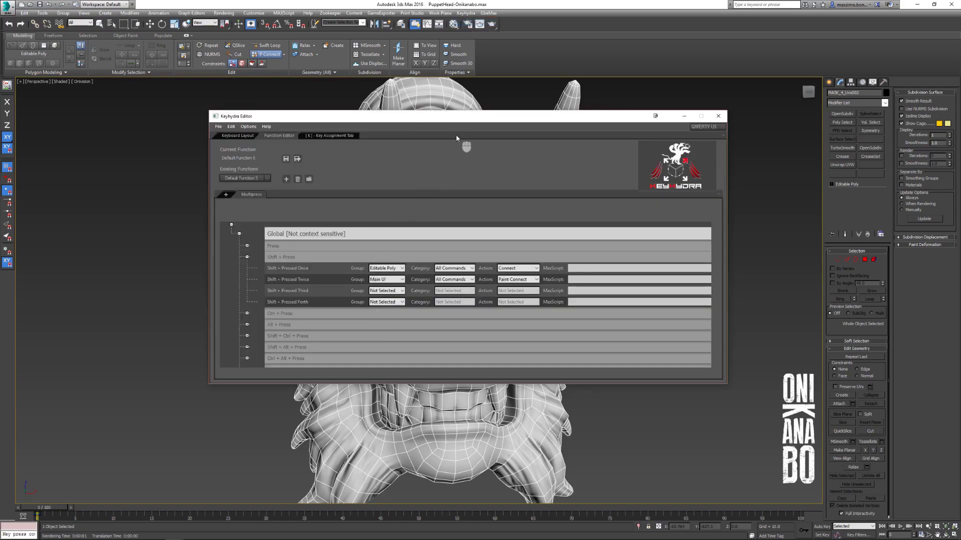
{"action": "left_click_drag", "start_coordinate": [450, 120], "coordinate": [467, 102]}
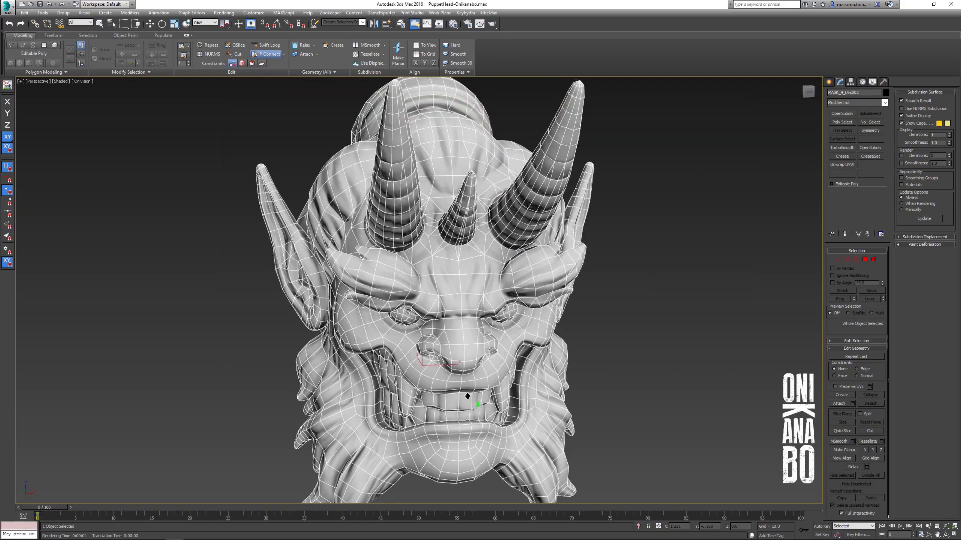
{"action": "middle_click_drag", "start_coordinate": [473, 300], "coordinate": [473, 295]}
Step: In Edge mode, connect the two vertical forehead edges with Shift+K, then undo
{"action": "scroll", "coordinate": [473, 296], "scroll_direction": "up", "scroll_amount": 4}
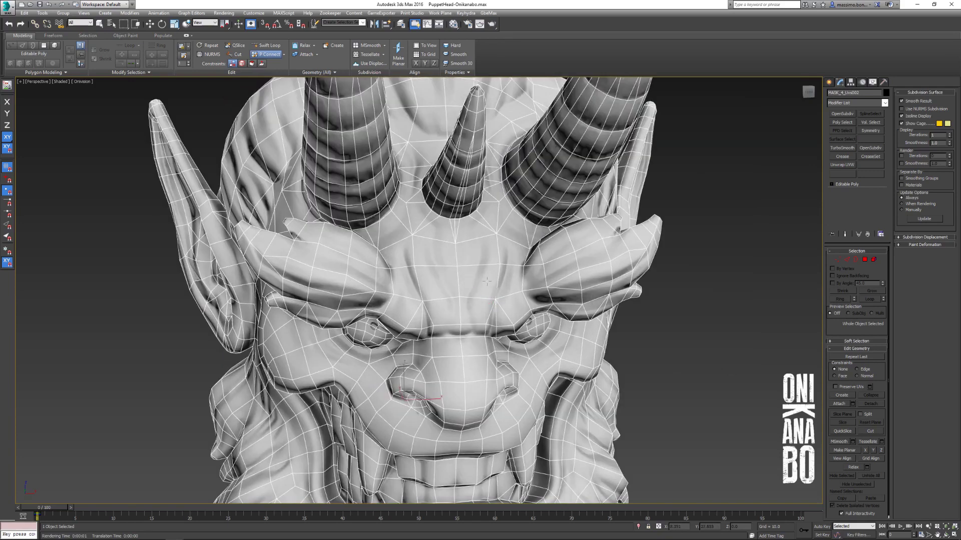
{"action": "key", "text": "2"}
{"action": "mouse_move", "coordinate": [462, 275]}
{"action": "middle_mouse_down"}
{"action": "mouse_move", "coordinate": [468, 267]}
{"action": "mouse_move", "coordinate": [482, 280]}
{"action": "mouse_move", "coordinate": [463, 284]}
{"action": "middle_mouse_up"}
{"action": "scroll", "coordinate": [467, 266], "scroll_direction": "up", "scroll_amount": 5}
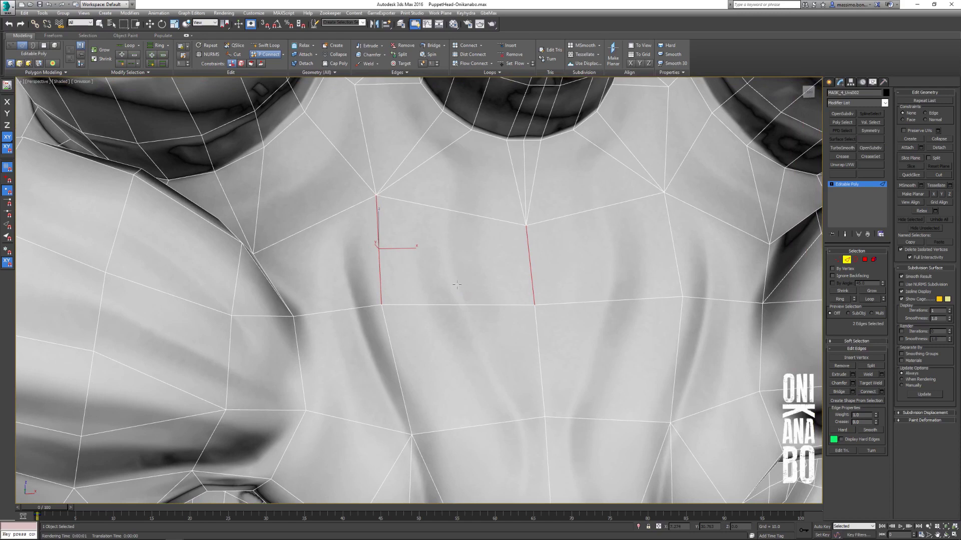
{"action": "key", "text": "shift+k"}
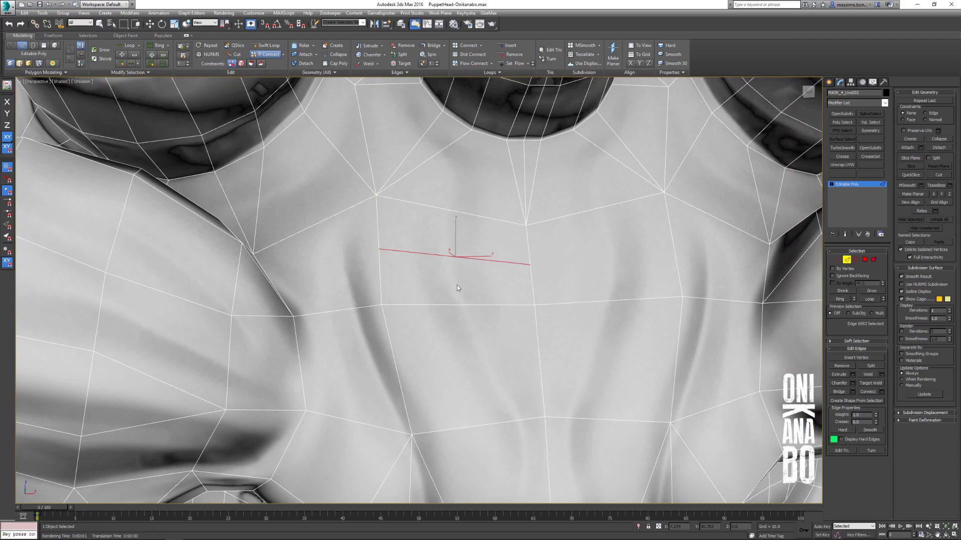
{"action": "key", "text": "ctrl+z"}
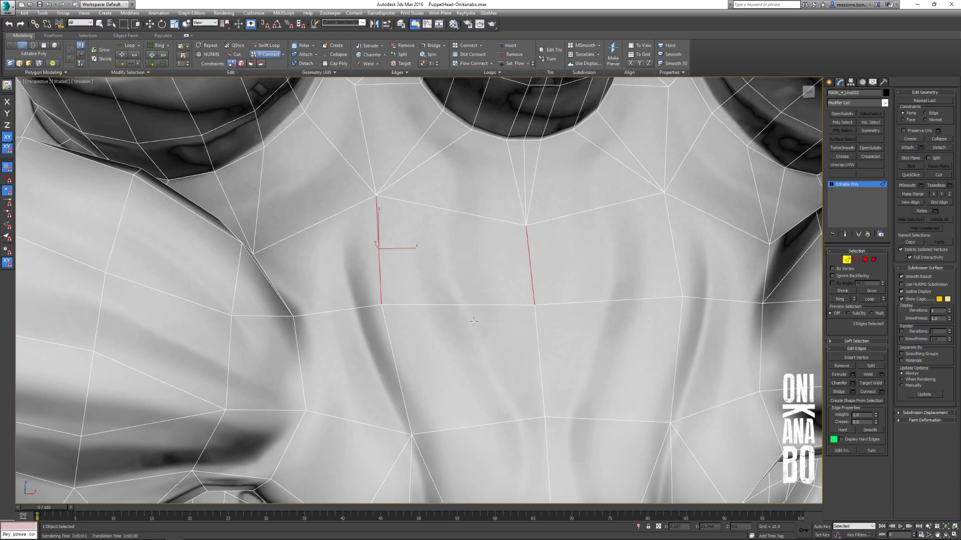
Step: Switch to the Move tool on the selected edges
{"action": "mouse_move", "coordinate": [426, 312]}
{"action": "middle_mouse_down"}
{"action": "mouse_move", "coordinate": [440, 294]}
{"action": "mouse_move", "coordinate": [435, 302]}
{"action": "middle_mouse_up"}
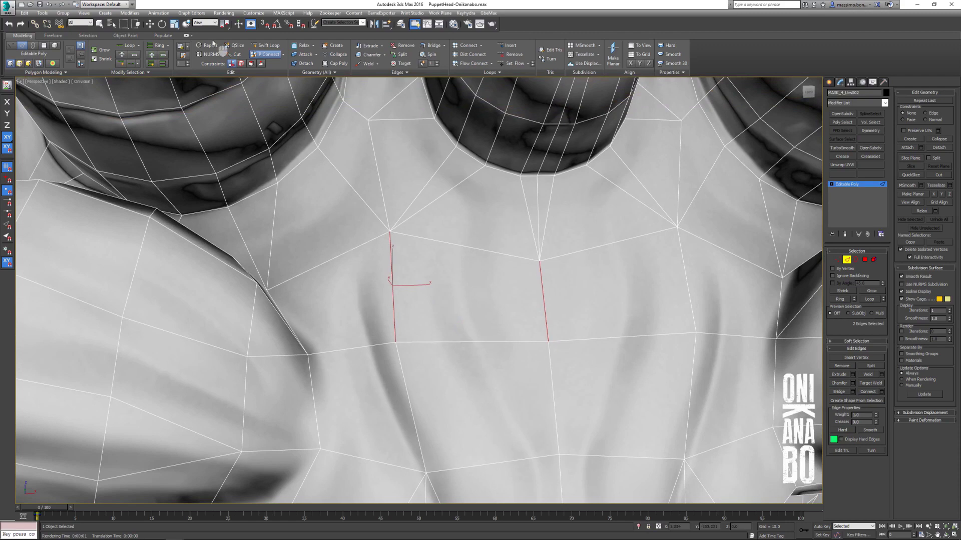
{"action": "key", "text": "w"}
{"action": "middle_click_drag", "start_coordinate": [445, 321], "coordinate": [432, 331]}
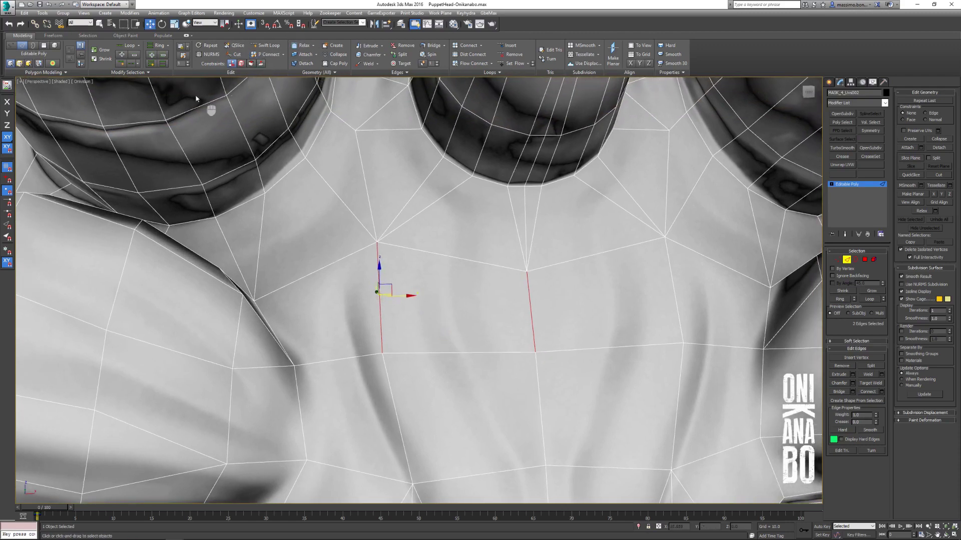
Step: Paint diagonal edges between vertices with K's Paint Connect, then undo them
{"action": "left_click", "coordinate": [247, 22]}
{"action": "middle_click_drag", "start_coordinate": [416, 340], "coordinate": [436, 333]}
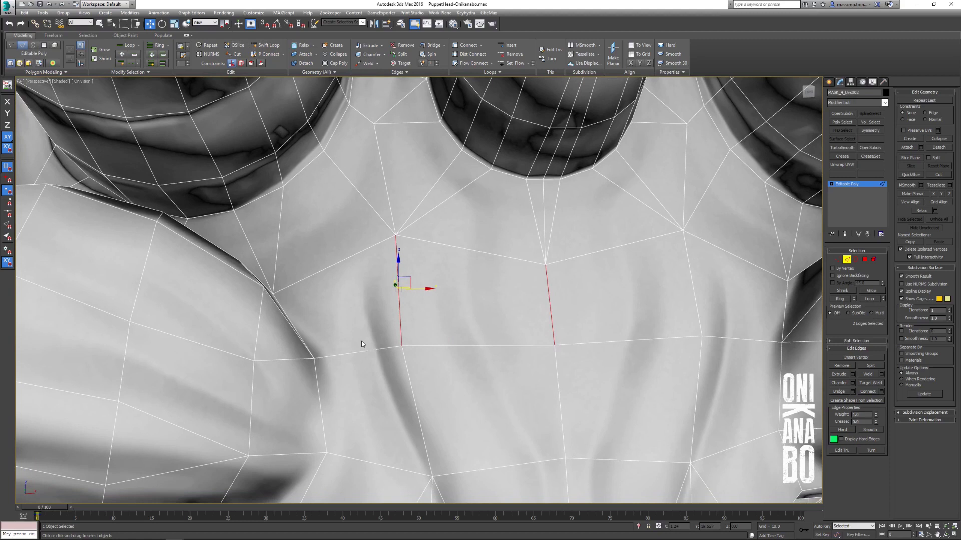
{"action": "key", "text": "k"}
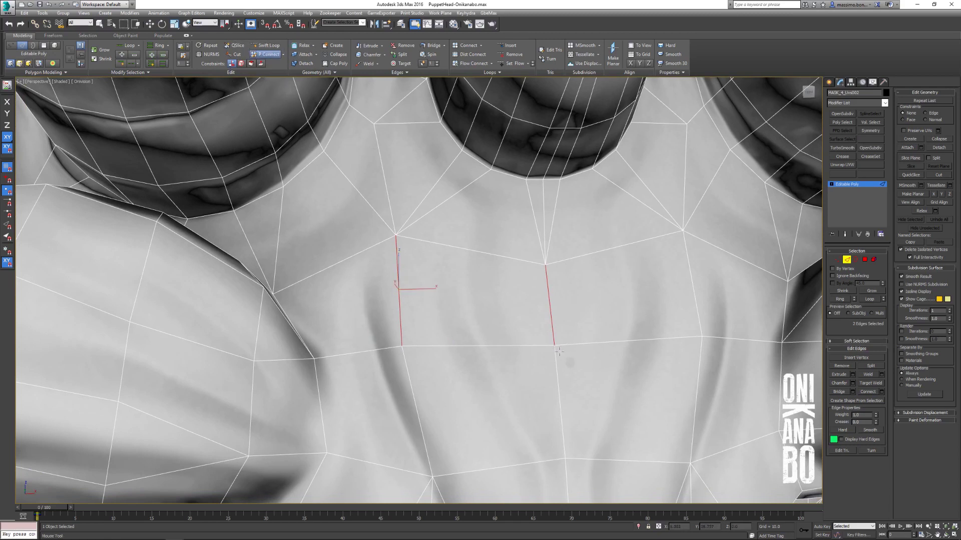
{"action": "mouse_move", "coordinate": [559, 352]}
{"action": "left_mouse_down"}
{"action": "mouse_move", "coordinate": [395, 231]}
{"action": "mouse_move", "coordinate": [315, 365]}
{"action": "mouse_move", "coordinate": [425, 472]}
{"action": "mouse_move", "coordinate": [443, 475]}
{"action": "left_mouse_up"}
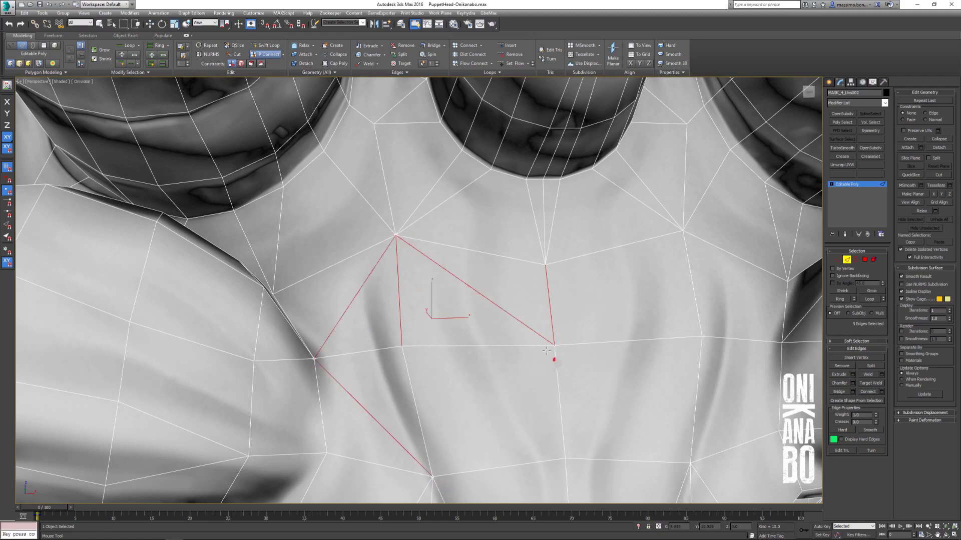
{"action": "left_click_drag", "start_coordinate": [546, 351], "coordinate": [555, 344]}
{"action": "key", "text": "ctrl+z"}
{"action": "key", "text": "ctrl+z"}
{"action": "key", "text": "ctrl+z"}
{"action": "key", "text": "ctrl+z"}
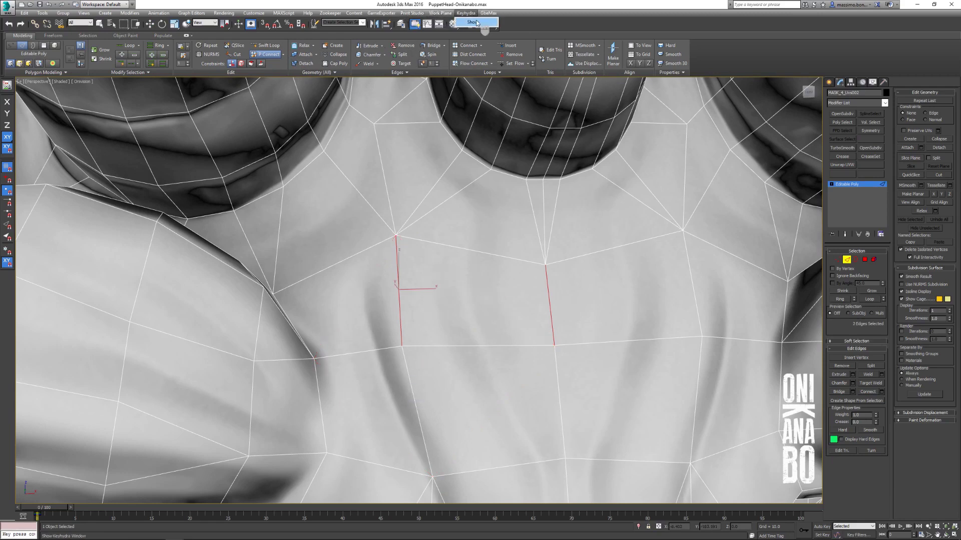
Step: Reopen the KeyHydra Editor, move it up-left, and collapse the Shift + Press group
{"action": "left_click", "coordinate": [478, 23]}
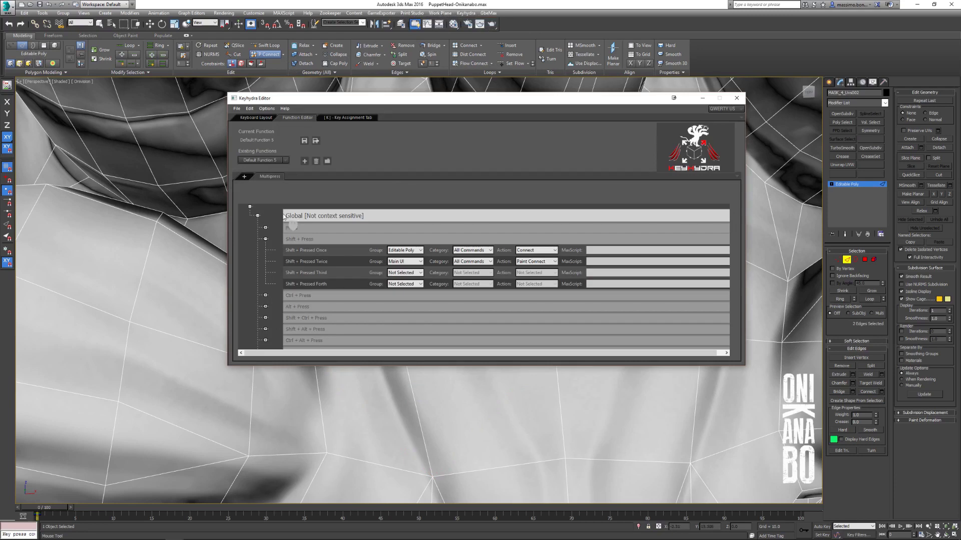
{"action": "left_click_drag", "start_coordinate": [475, 102], "coordinate": [457, 76]}
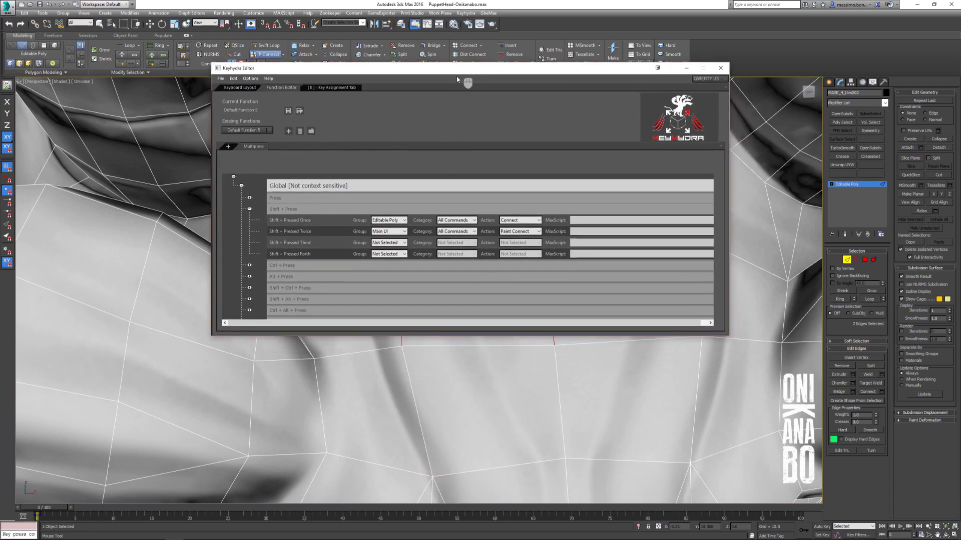
{"action": "left_click", "coordinate": [249, 210]}
Step: Launch Windows Calculator over the KeyHydra Editor and multiply 4 by 8 to get 32
{"action": "key", "text": "XF86Calculator"}
{"action": "left_click", "coordinate": [448, 148]}
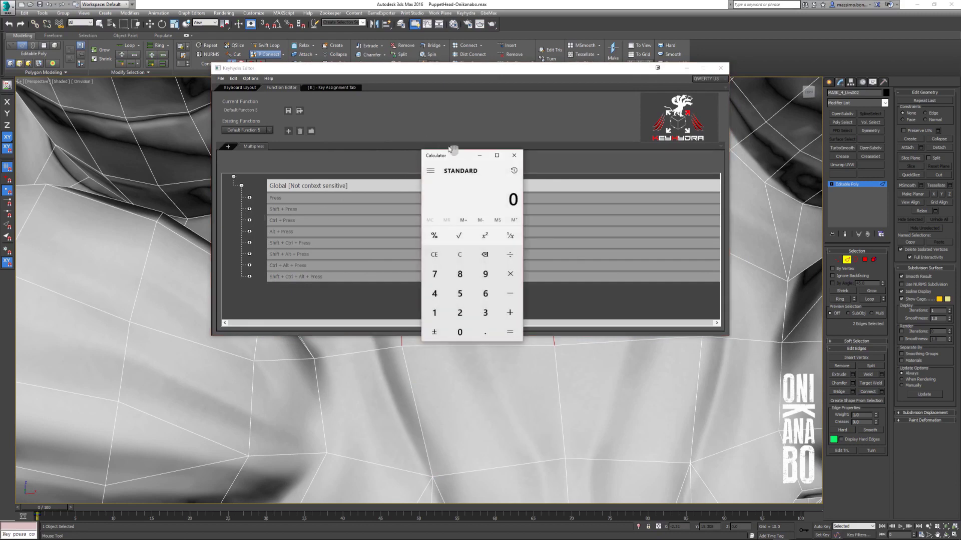
{"action": "left_click_drag", "start_coordinate": [452, 159], "coordinate": [455, 140]}
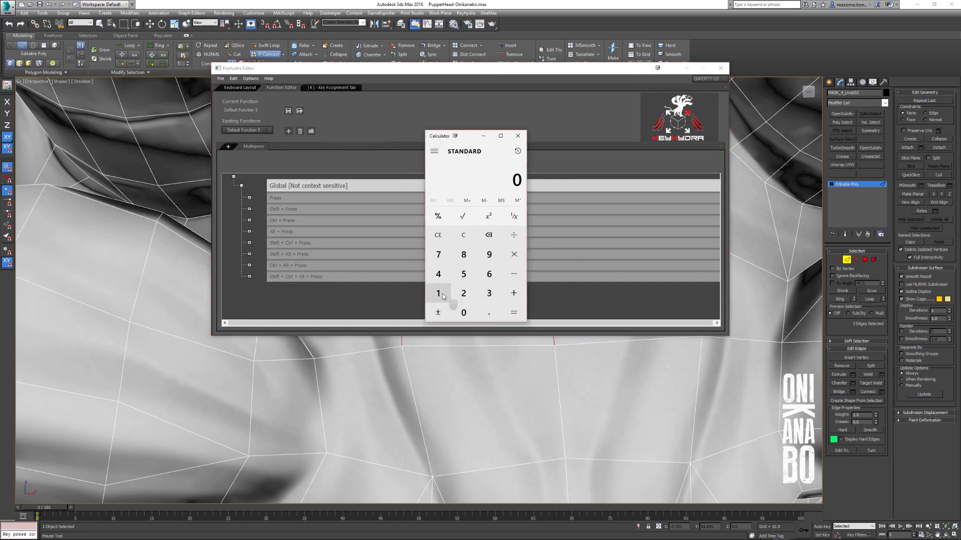
{"action": "left_click", "coordinate": [438, 281]}
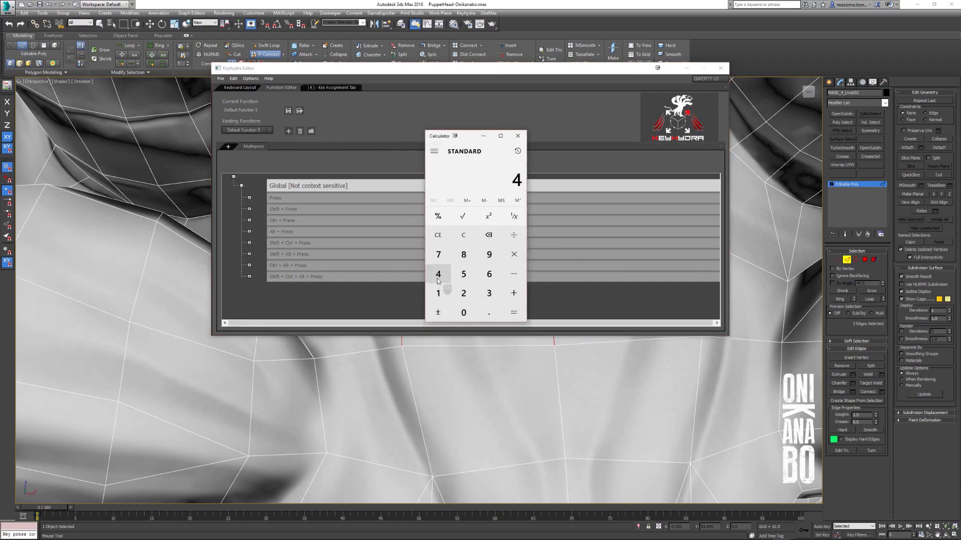
{"action": "left_click", "coordinate": [512, 257]}
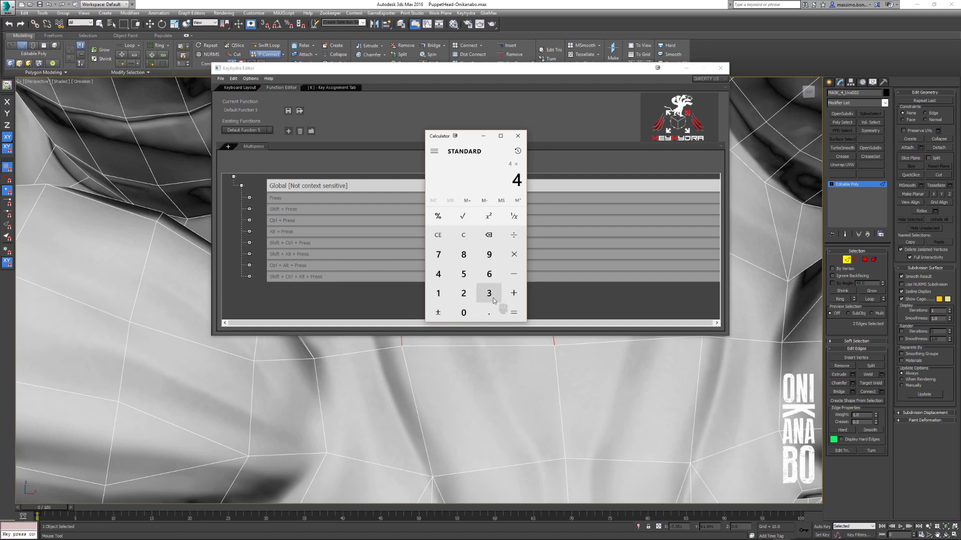
{"action": "left_click", "coordinate": [513, 313]}
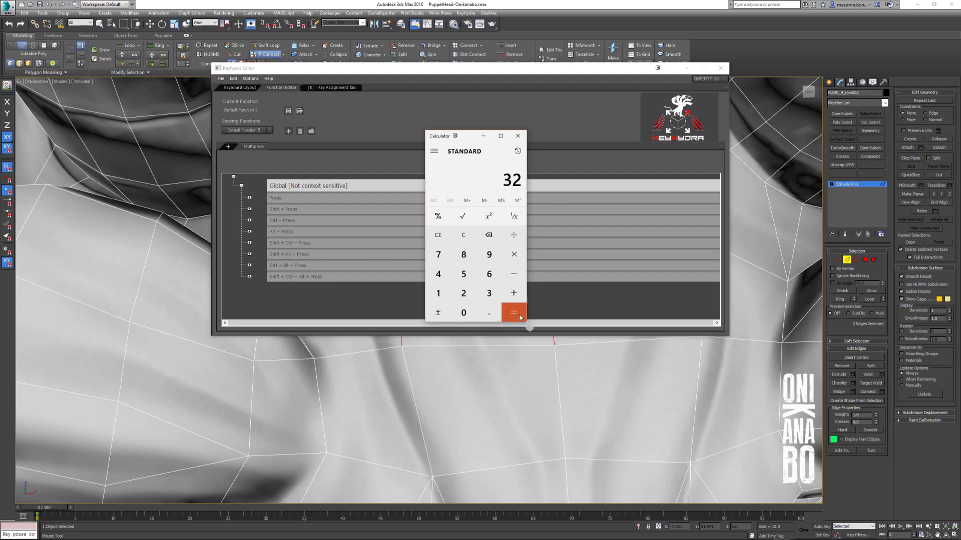